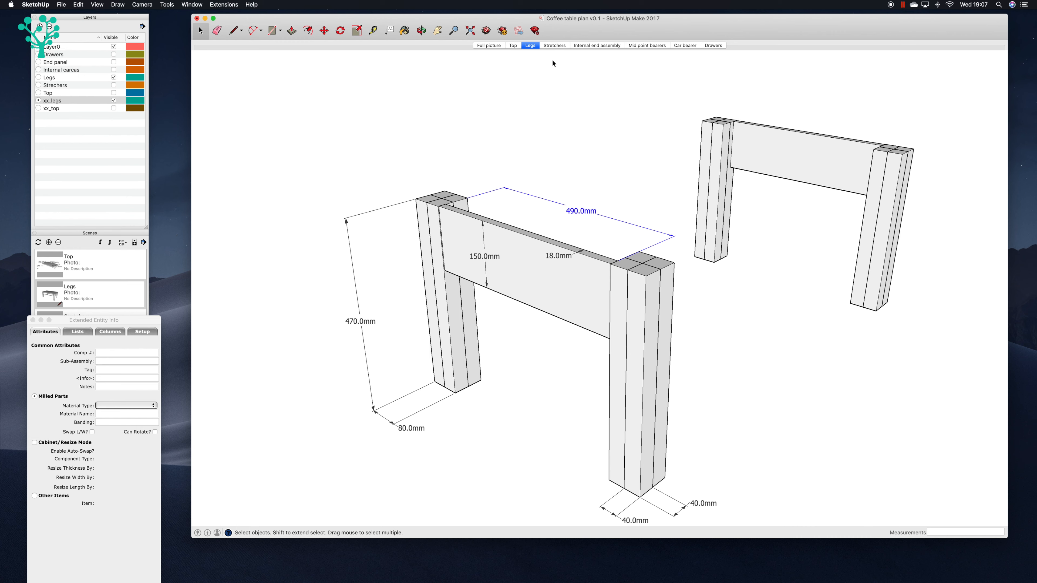
# Step: Reposition the leg frames in the view and update the Legs scene with it
pyautogui.press('h')
pyautogui.moveTo(563, 153); pyautogui.dragTo(536, 130)
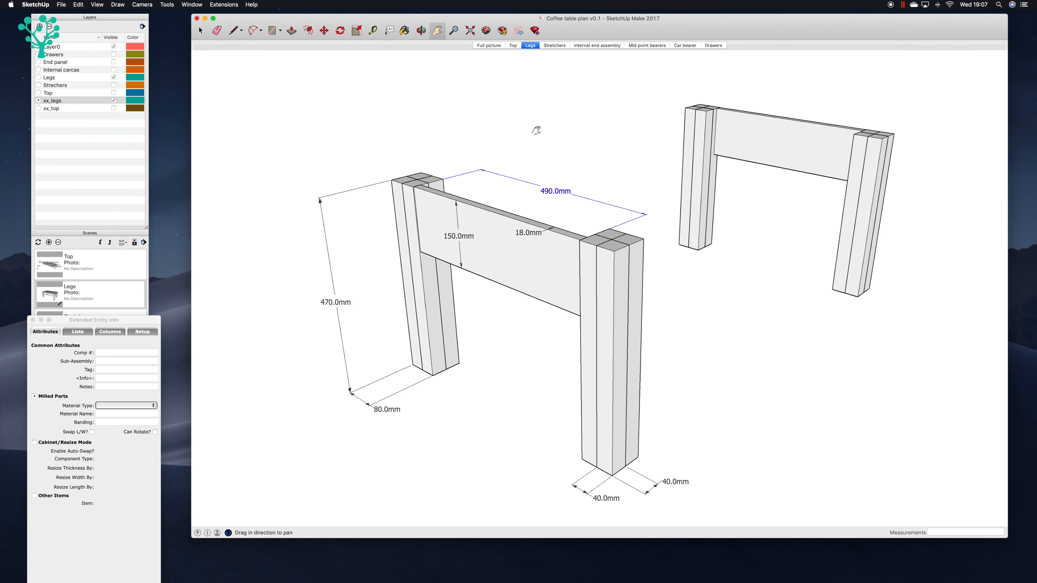
pyautogui.rightClick(527, 46)
pyautogui.click(539, 76)
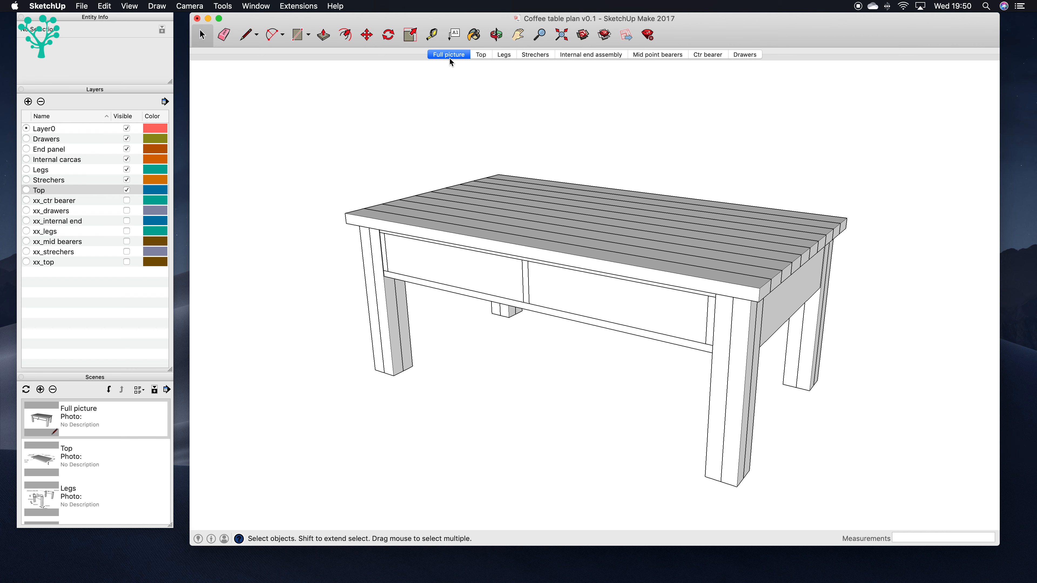
# Step: Examine the dimensions and material notes in each scene from Top through Drawers, and return to the Full picture scene
pyautogui.click(482, 57)
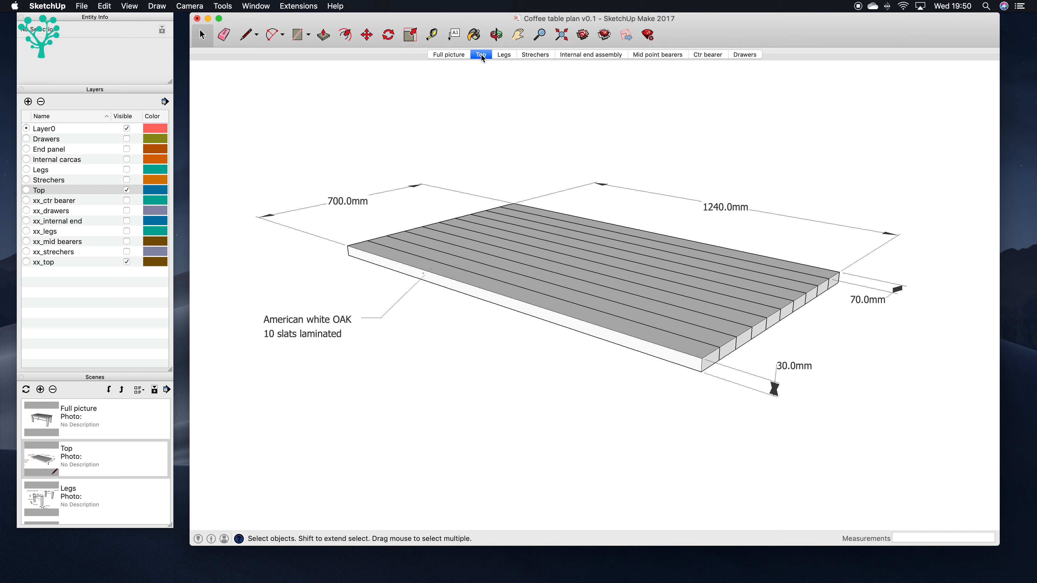
pyautogui.click(503, 57)
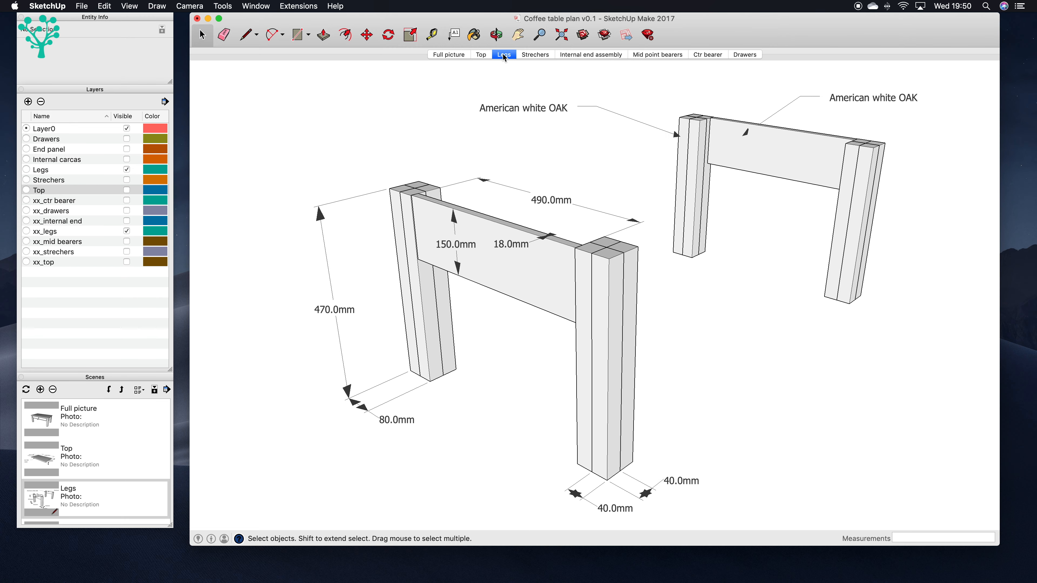
pyautogui.click(535, 55)
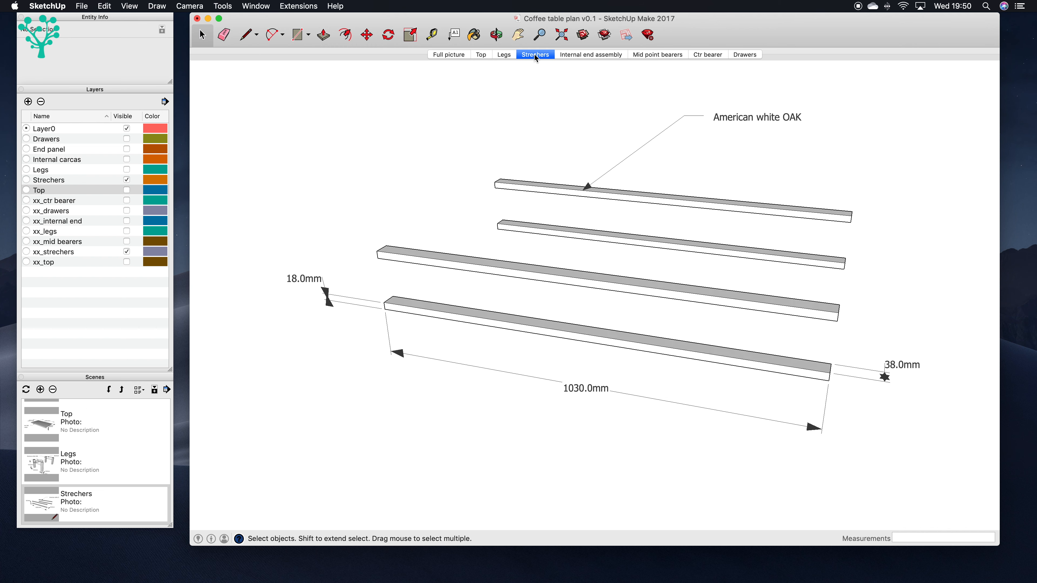
pyautogui.click(572, 56)
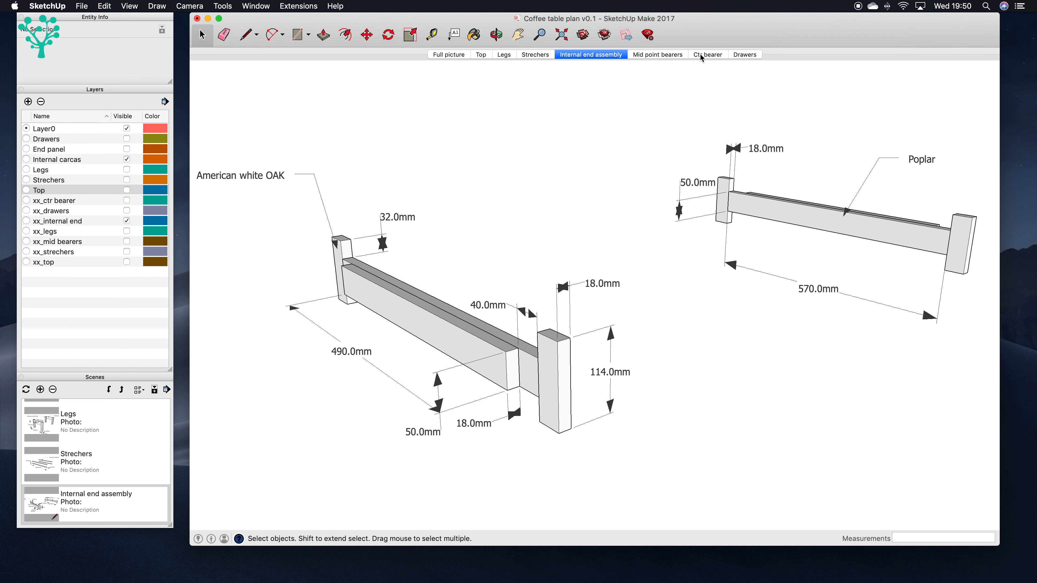
pyautogui.click(660, 56)
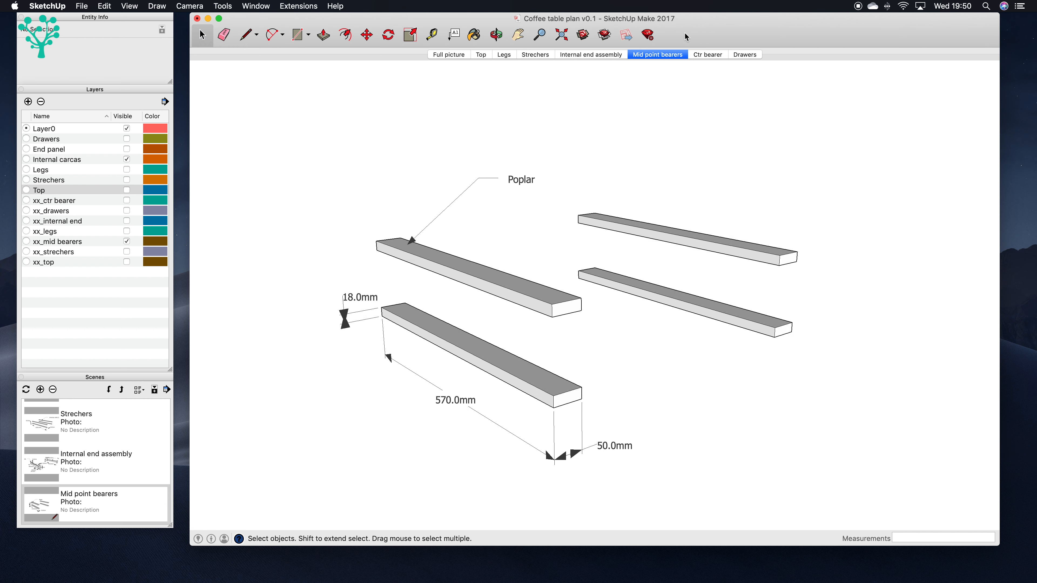
pyautogui.click(707, 55)
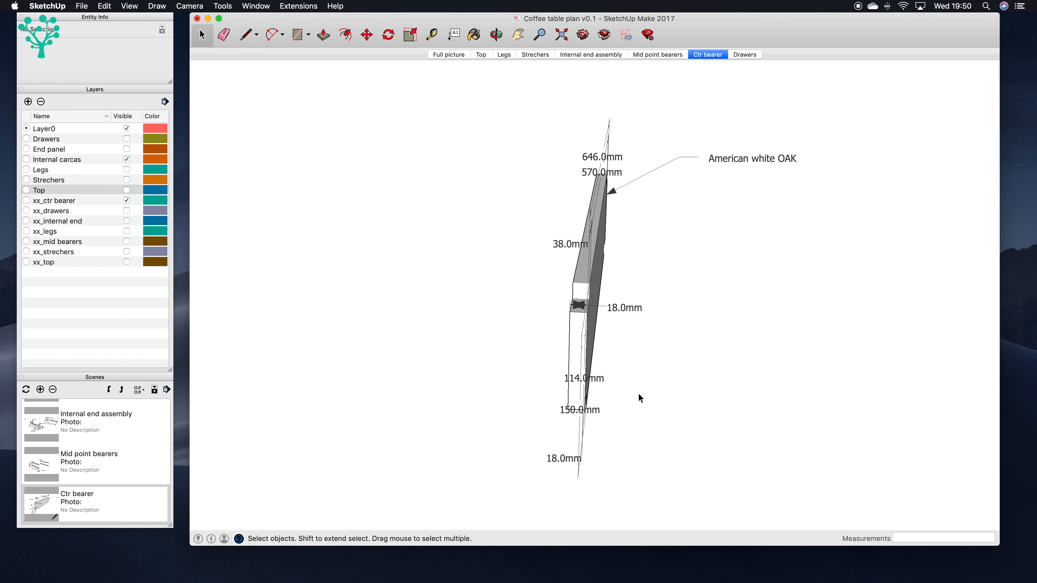
pyautogui.click(745, 54)
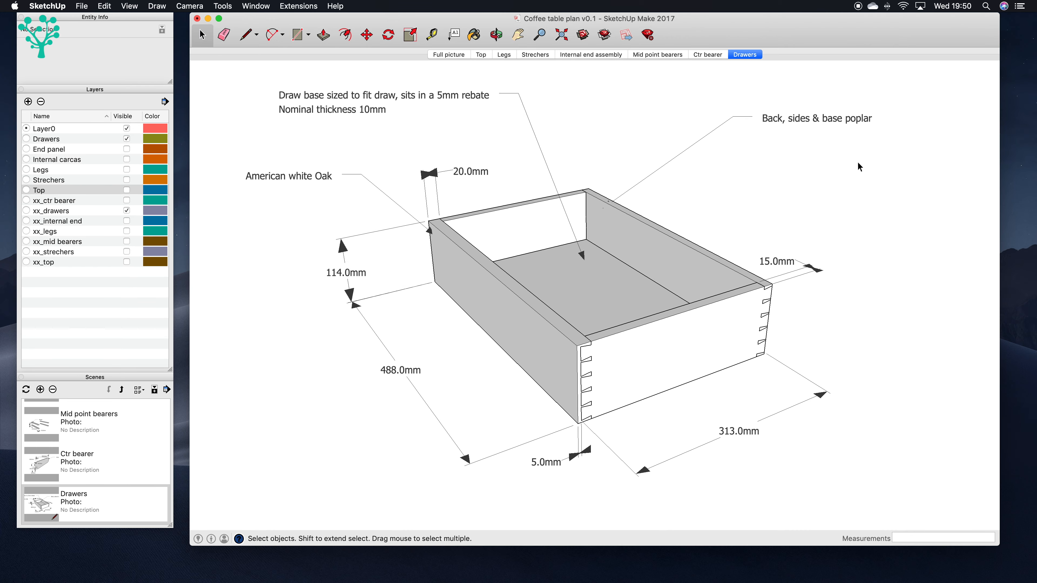
pyautogui.click(449, 55)
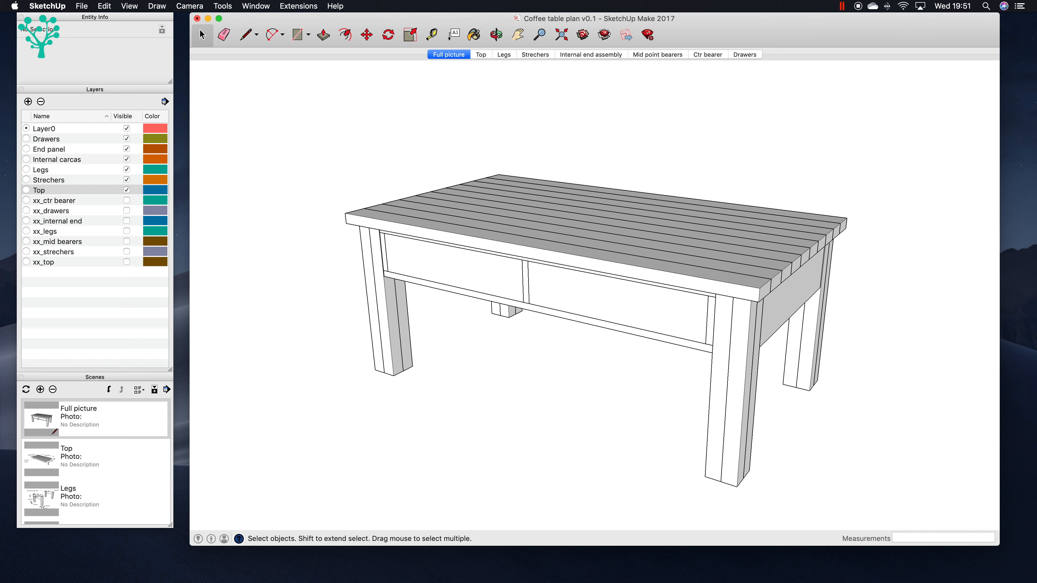
# Step: Display Extended Entity Info beside the model and examine the cut list attributes of the front top slat and a leg component
pyautogui.moveTo(0, 119)
pyautogui.mouseDown()
pyautogui.moveTo(664, 122)
pyautogui.moveTo(662, 86)
pyautogui.mouseUp()
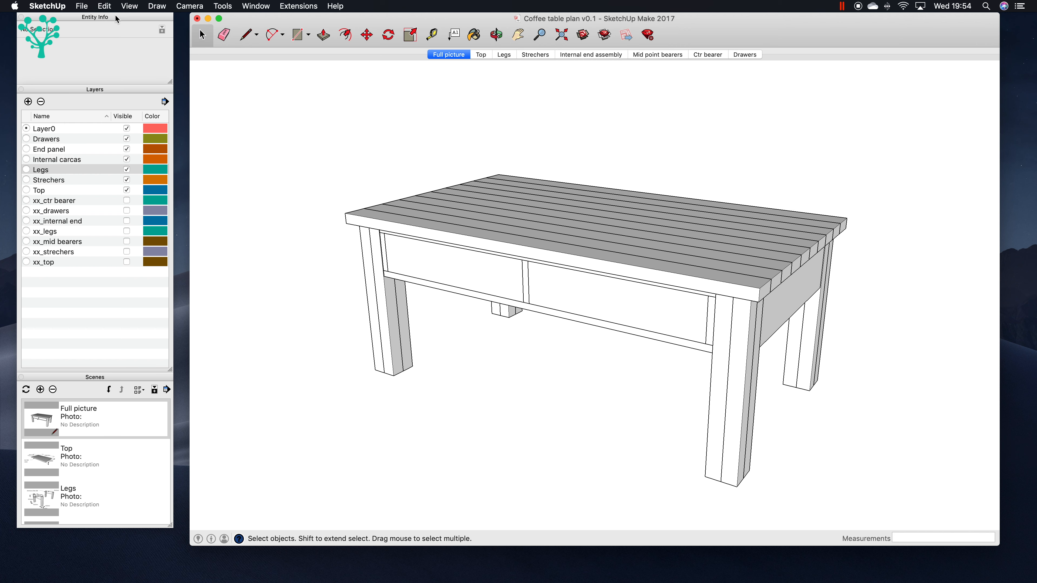
pyautogui.click(84, 7)
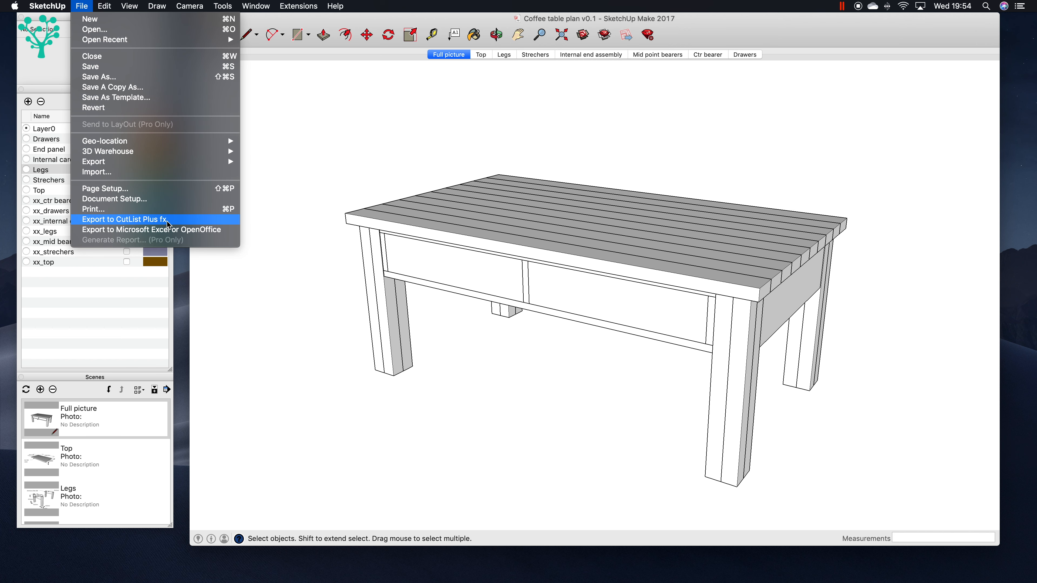
pyautogui.click(153, 221)
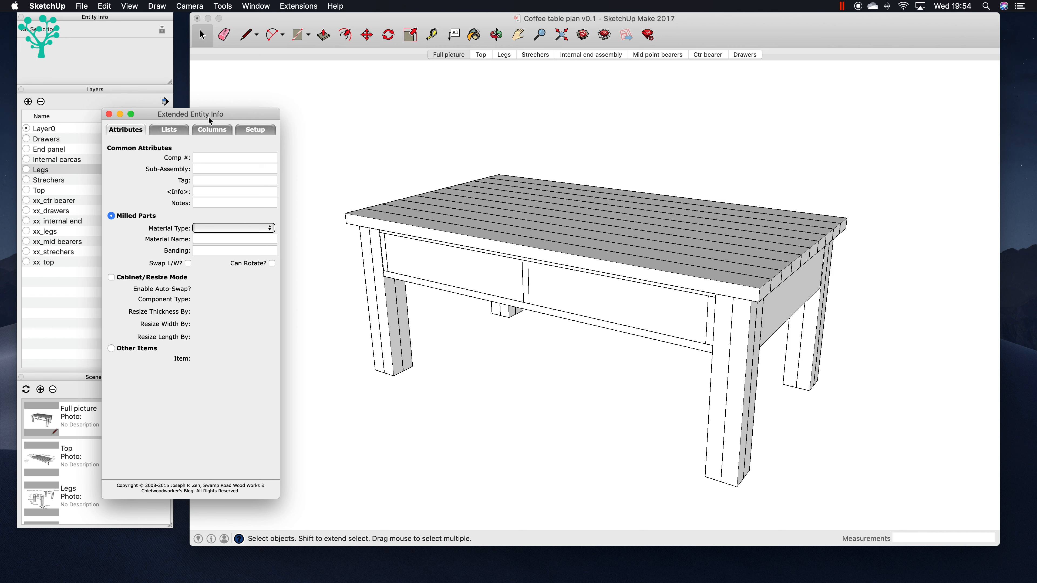
pyautogui.click(358, 220)
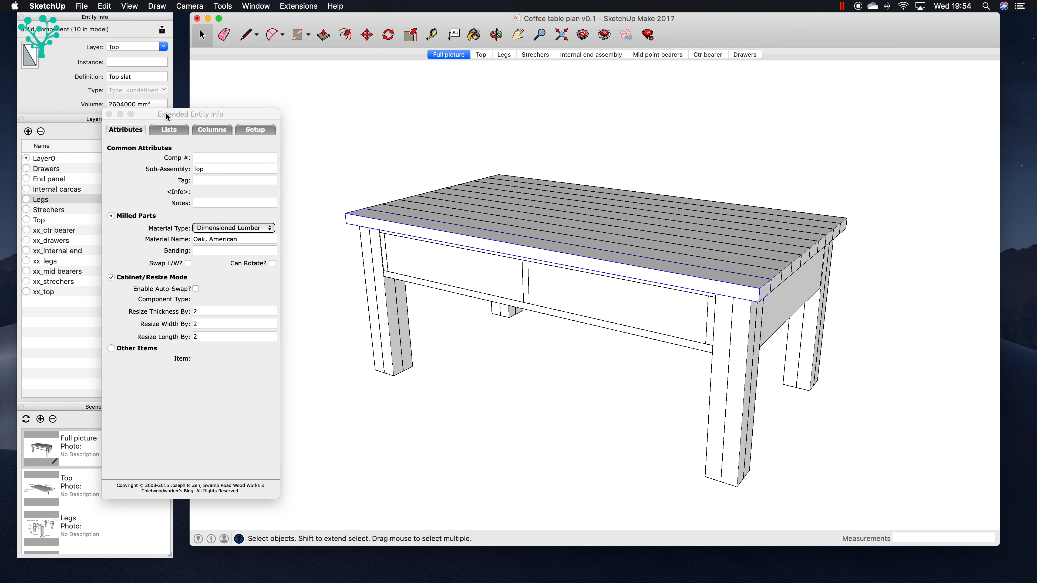
pyautogui.moveTo(167, 118); pyautogui.dragTo(111, 121)
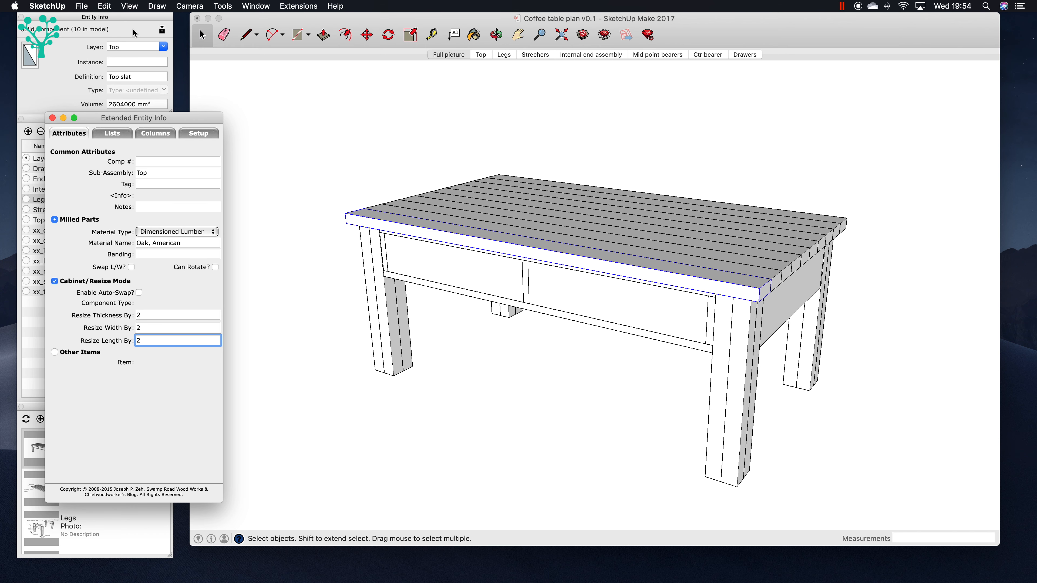
pyautogui.moveTo(133, 30); pyautogui.dragTo(384, 68)
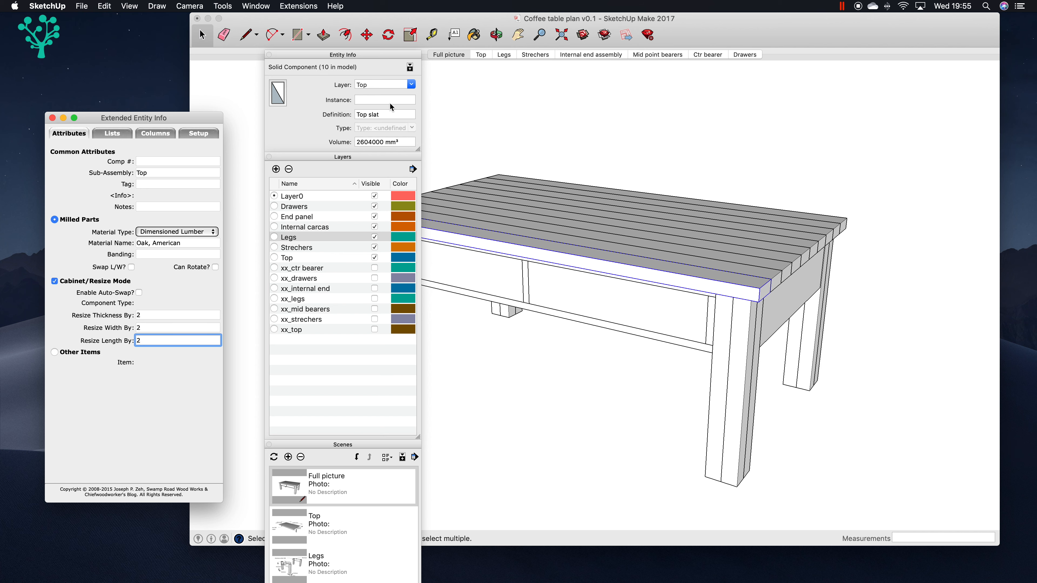
pyautogui.moveTo(368, 55); pyautogui.dragTo(125, 18)
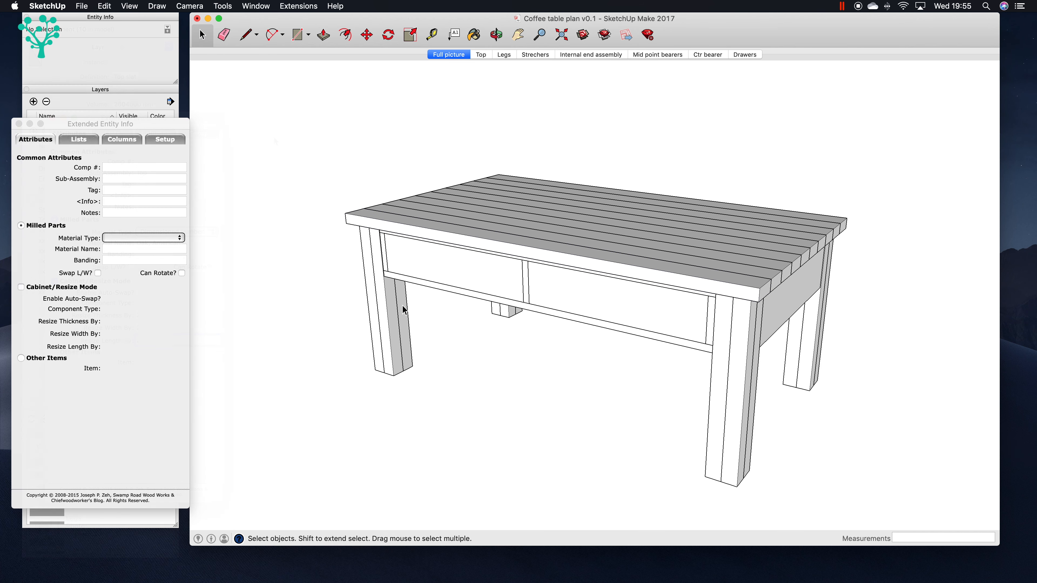
pyautogui.click(400, 315)
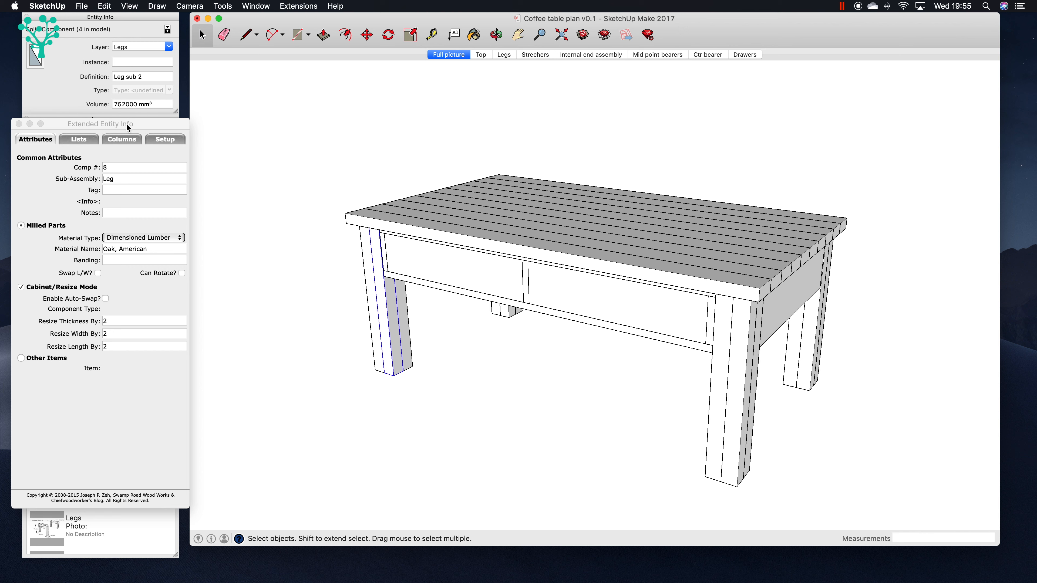
# Step: Select the entire coffee table and export its parts to CutList Plus fx
pyautogui.moveTo(278, 117); pyautogui.dragTo(912, 512)
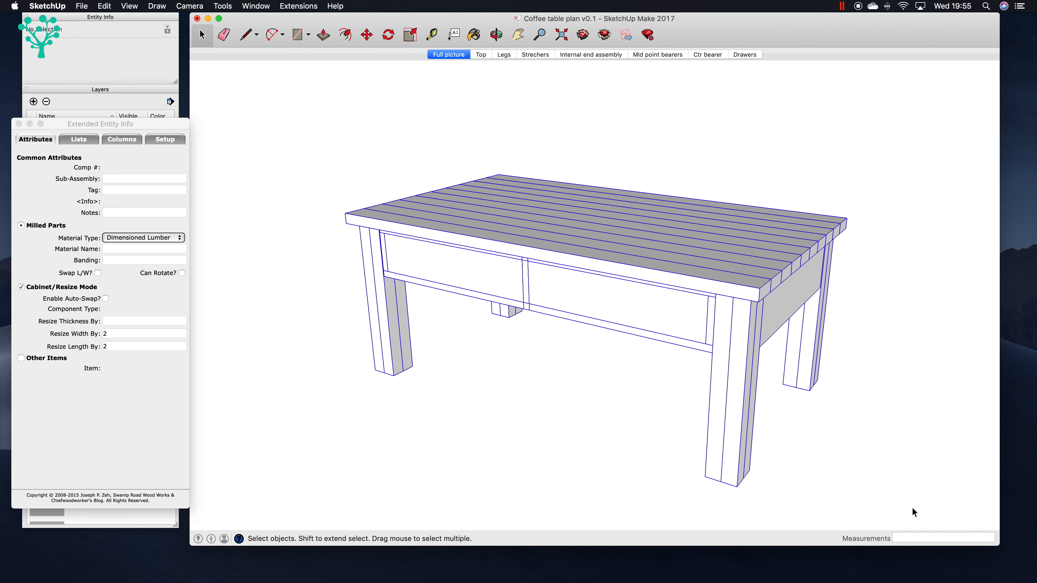
pyautogui.click(81, 5)
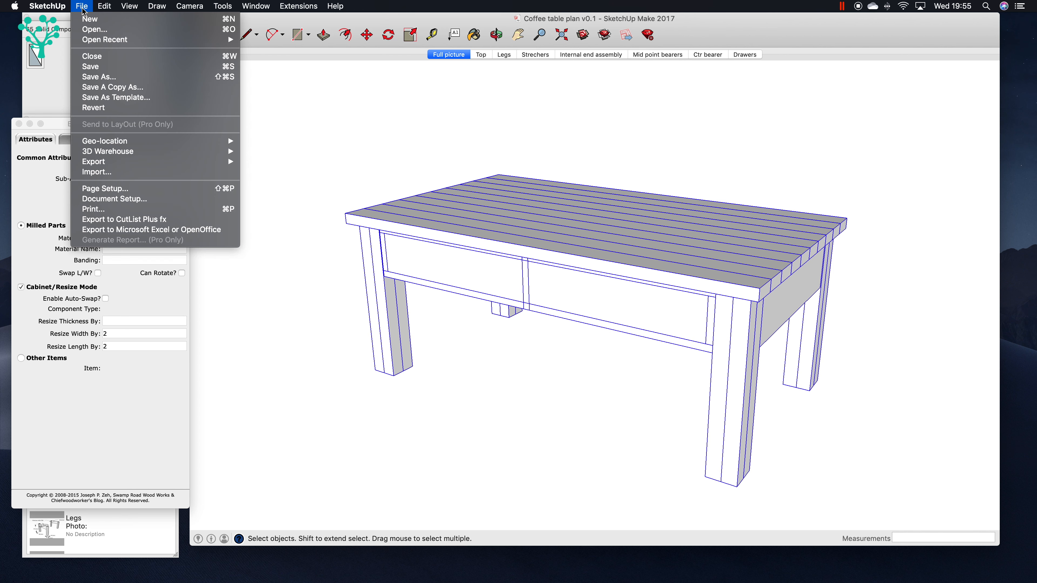
pyautogui.click(162, 219)
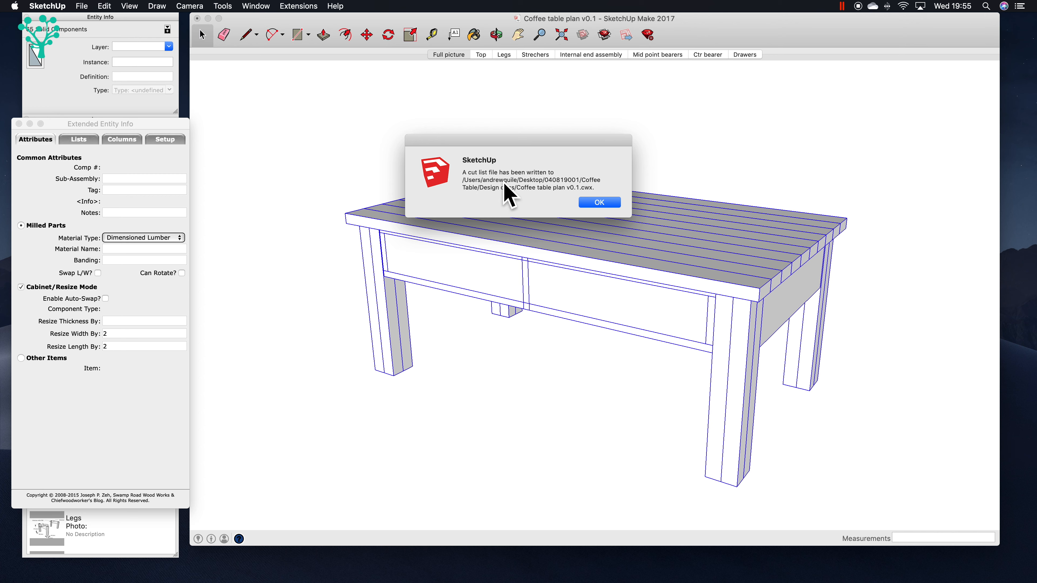
pyautogui.click(599, 202)
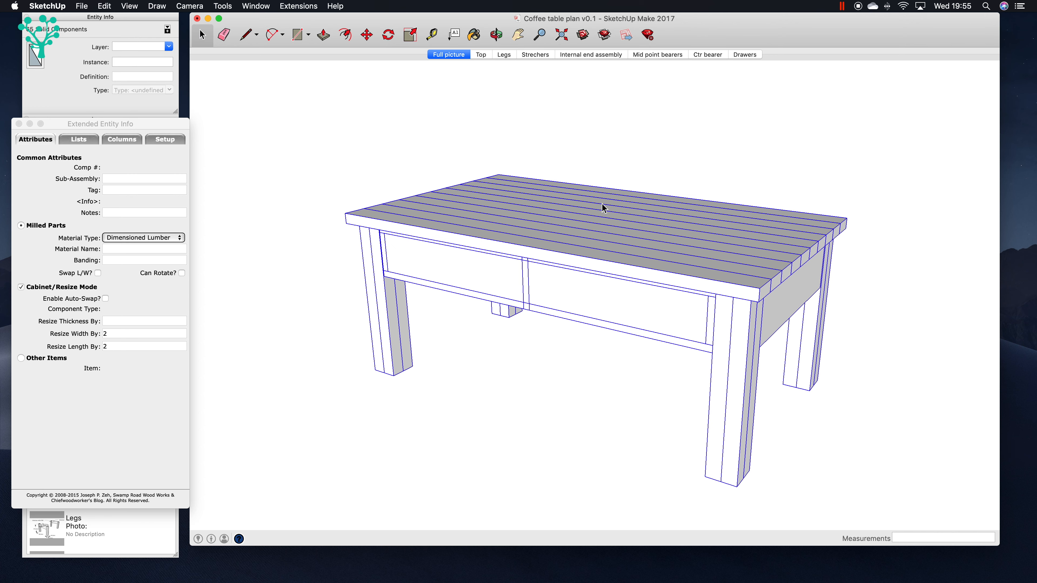
# Step: Switch to the Windows 10 virtual machine with Coffee table plan v0.1 in CutList Plus fx and bring the whole parts list into view
pyautogui.doubleClick(326, 217)
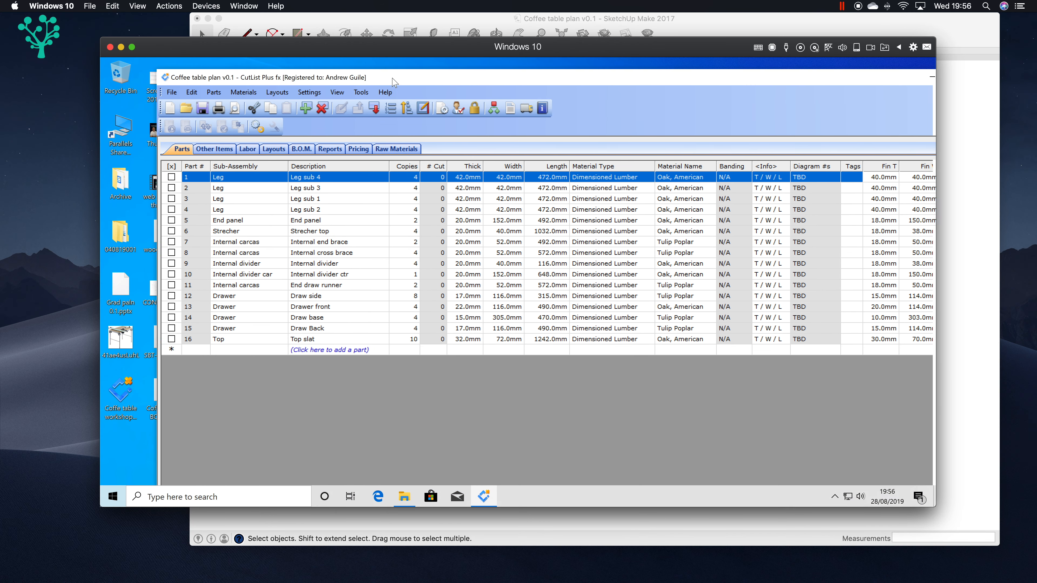
pyautogui.moveTo(394, 82); pyautogui.dragTo(373, 77)
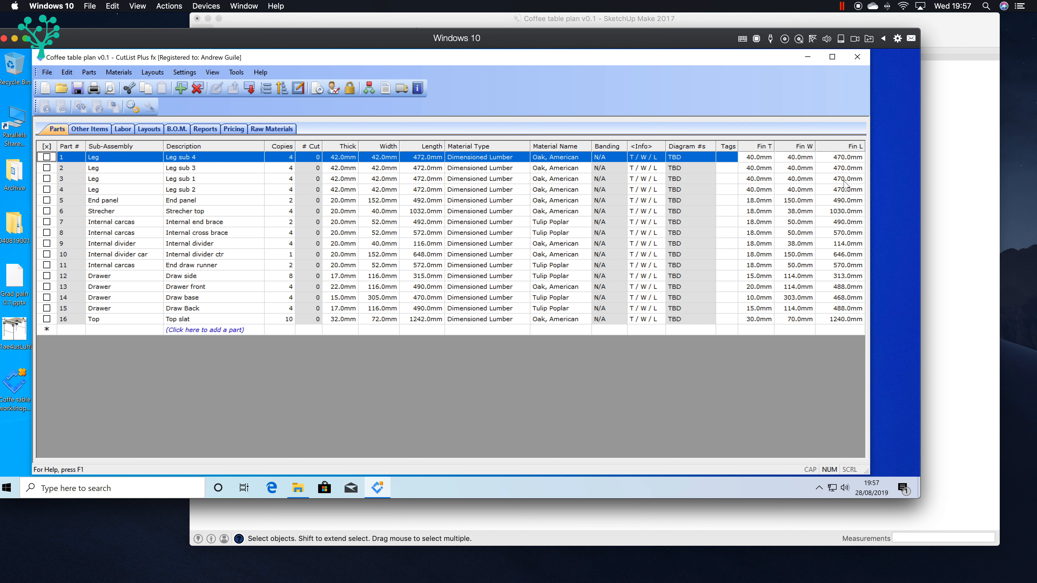
pyautogui.moveTo(649, 47); pyautogui.dragTo(735, 45)
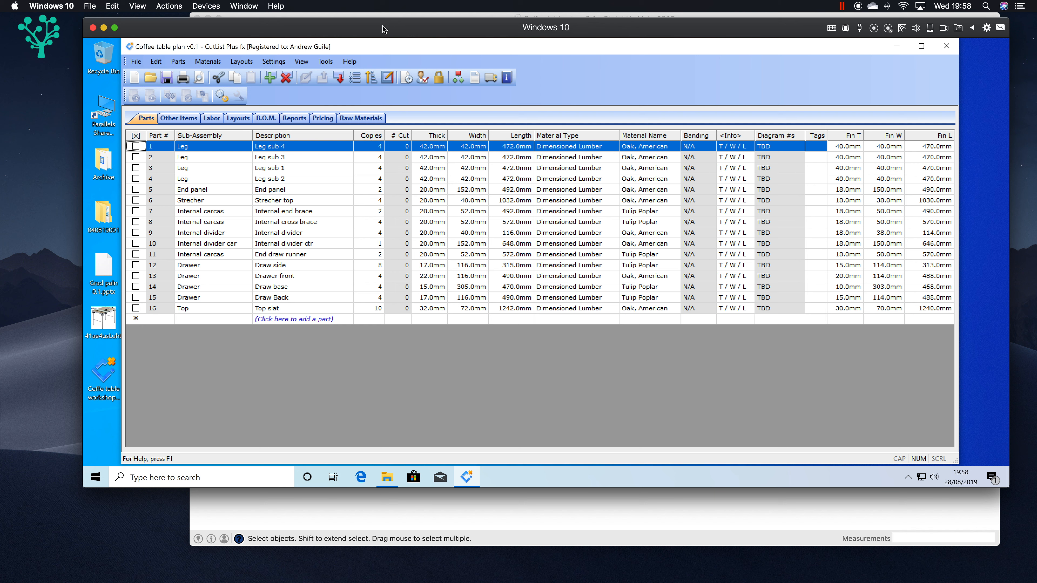
# Step: Examine the raw material board sizes and unit costs for Oak, American White under Dimensioned Lumber
pyautogui.click(359, 119)
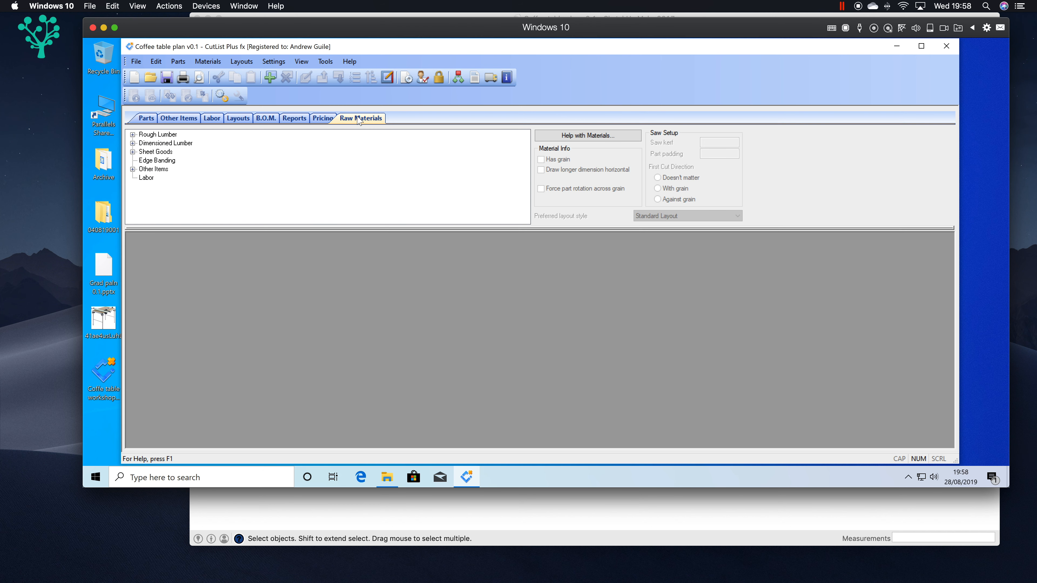
pyautogui.click(133, 143)
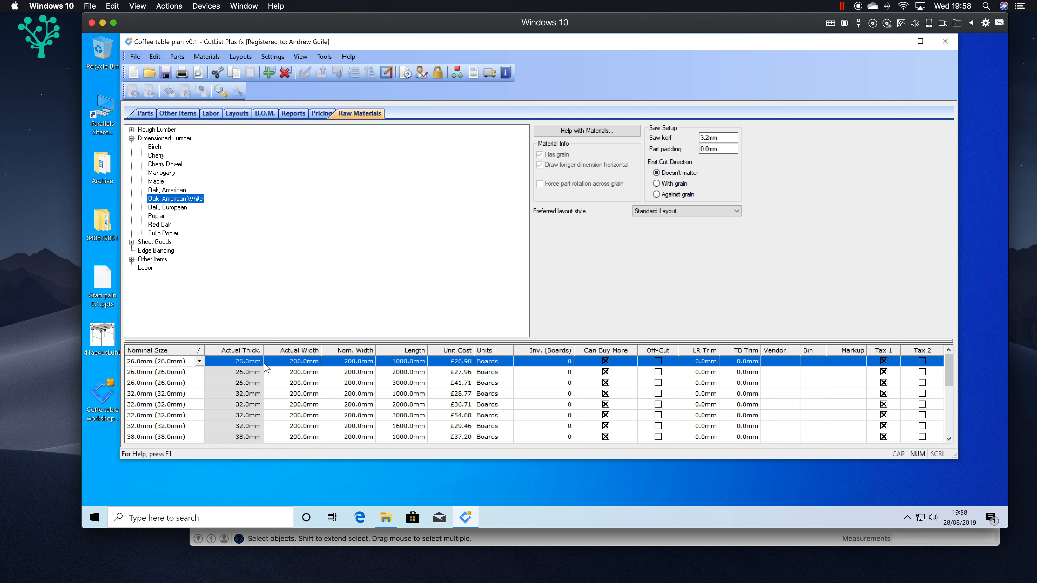
pyautogui.click(949, 369)
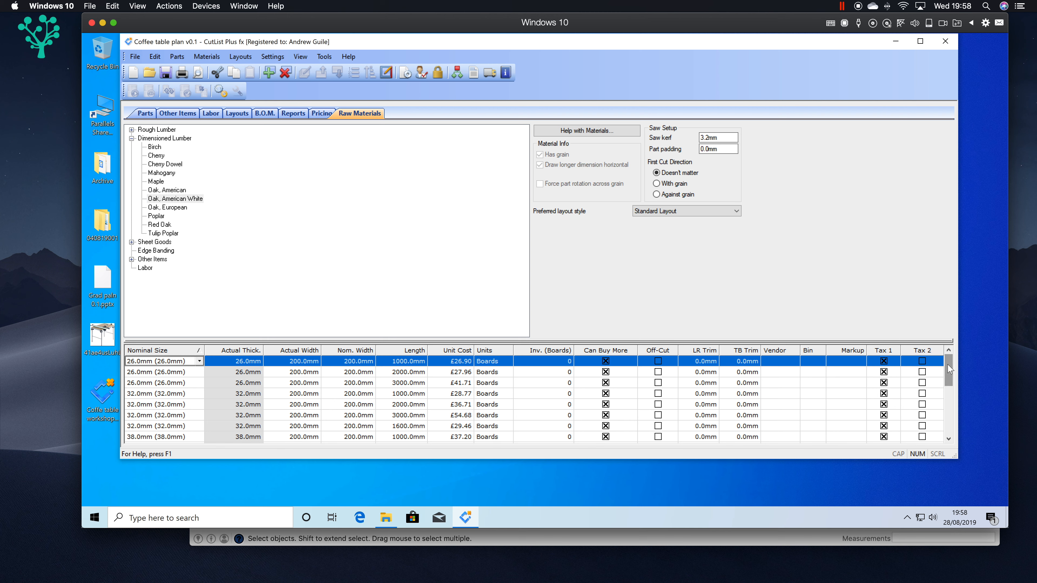
pyautogui.moveTo(949, 369); pyautogui.dragTo(951, 409)
pyautogui.moveTo(949, 377)
pyautogui.mouseDown()
pyautogui.moveTo(951, 421)
pyautogui.moveTo(945, 357)
pyautogui.mouseUp()
# Step: Assign Timber Source Direct as the vendor for the Oak, American White boards
pyautogui.click(774, 363)
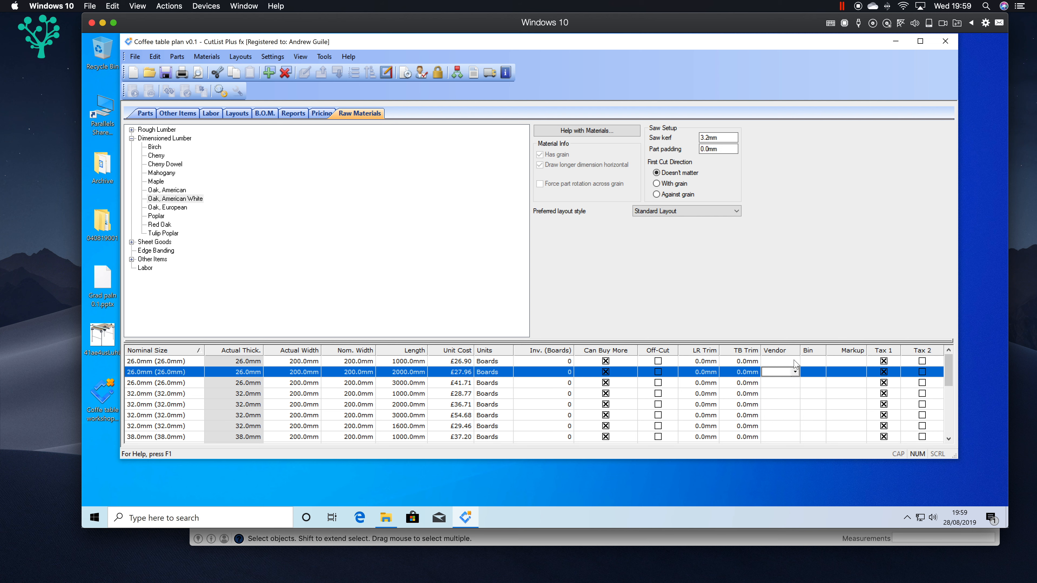
pyautogui.click(795, 362)
pyautogui.click(780, 379)
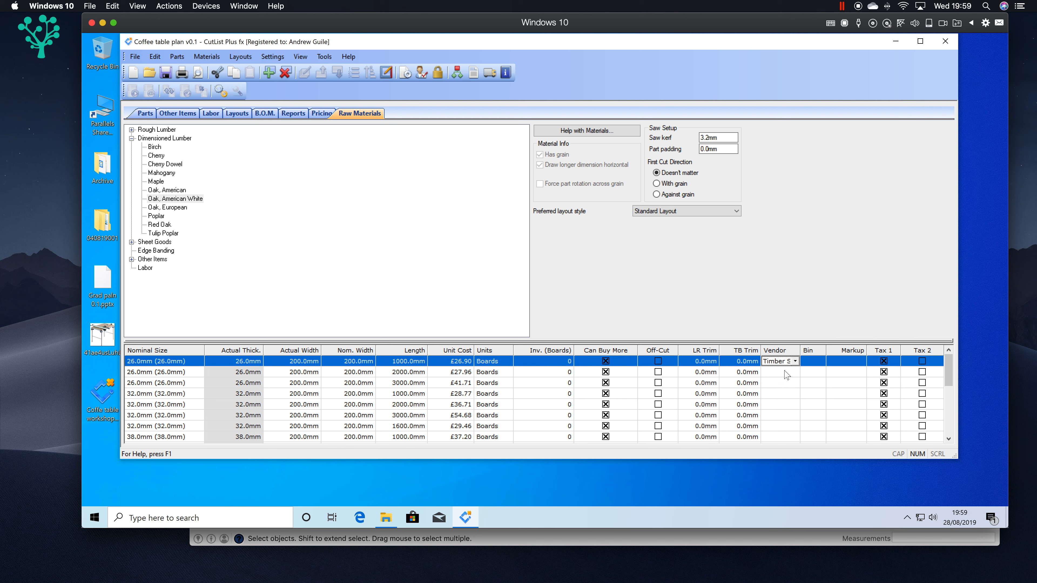
pyautogui.click(786, 372)
pyautogui.click(803, 371)
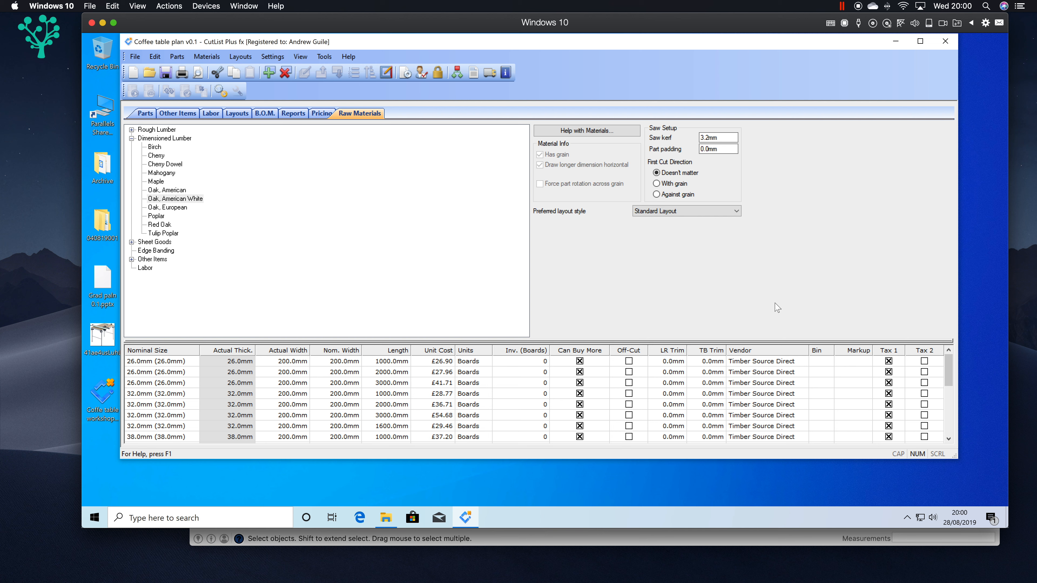
# Step: Set the inventory of the 25 mm thick, 2000 mm long Poplar boards to 0, and return to the parts list
pyautogui.click(194, 202)
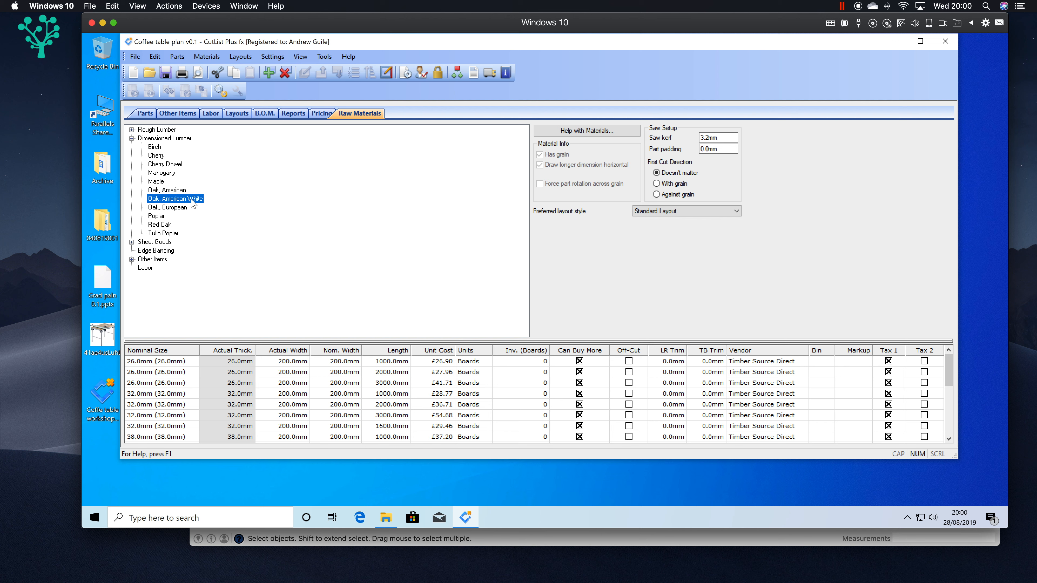
pyautogui.click(166, 217)
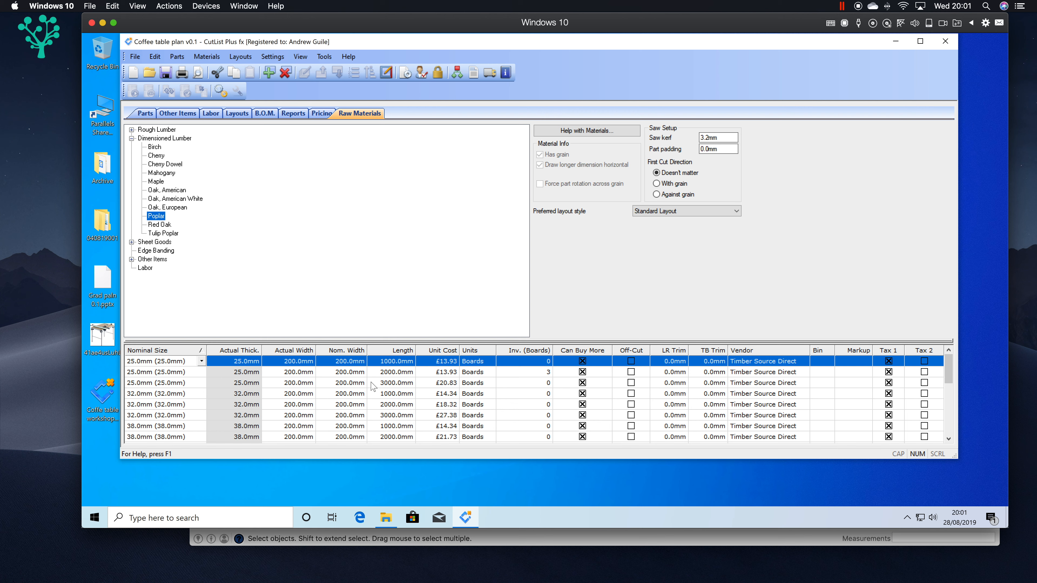
pyautogui.click(528, 383)
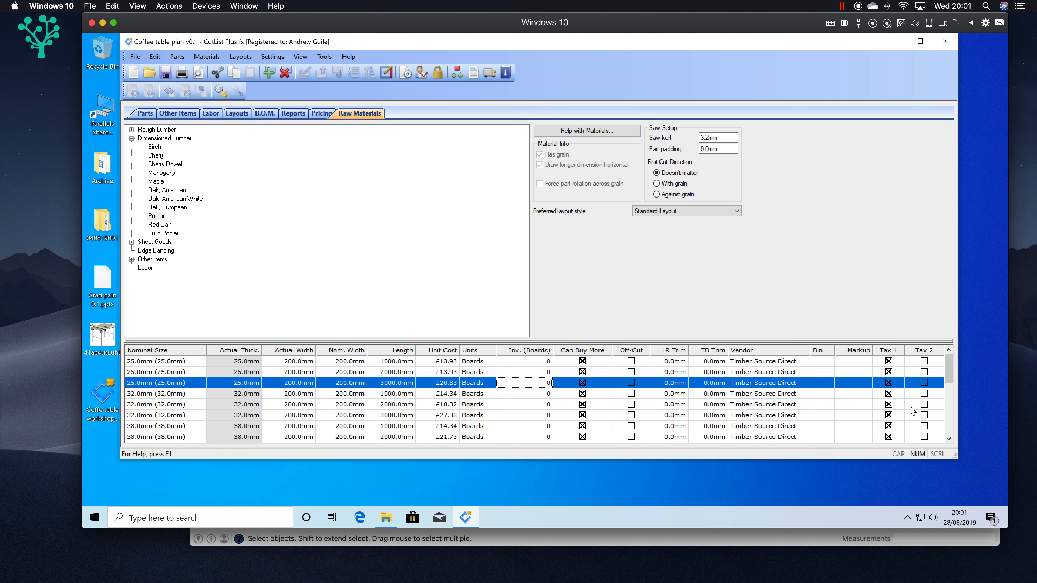
pyautogui.moveTo(948, 370)
pyautogui.mouseDown()
pyautogui.moveTo(951, 424)
pyautogui.moveTo(951, 357)
pyautogui.mouseUp()
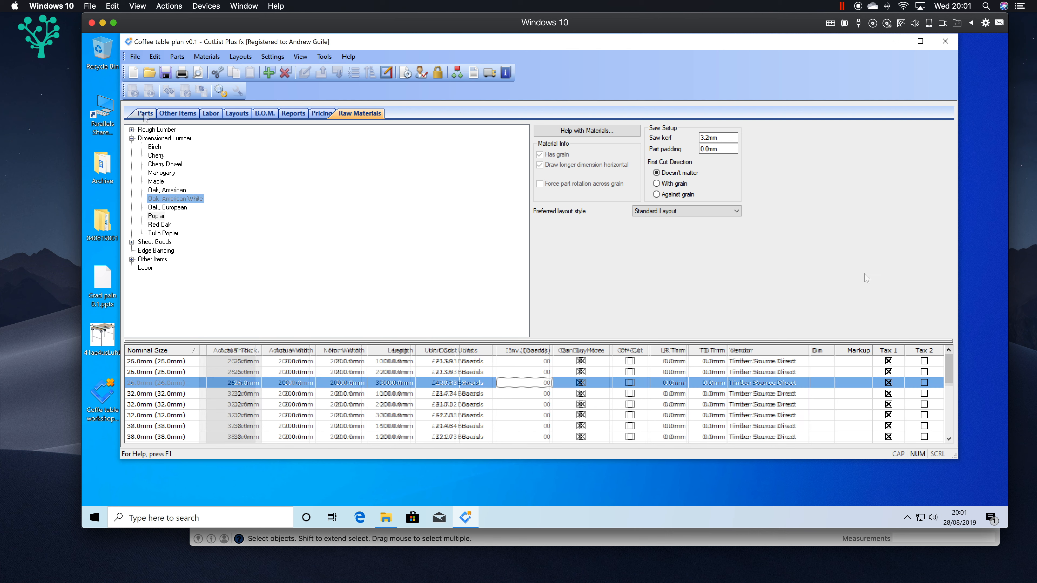
pyautogui.click(145, 114)
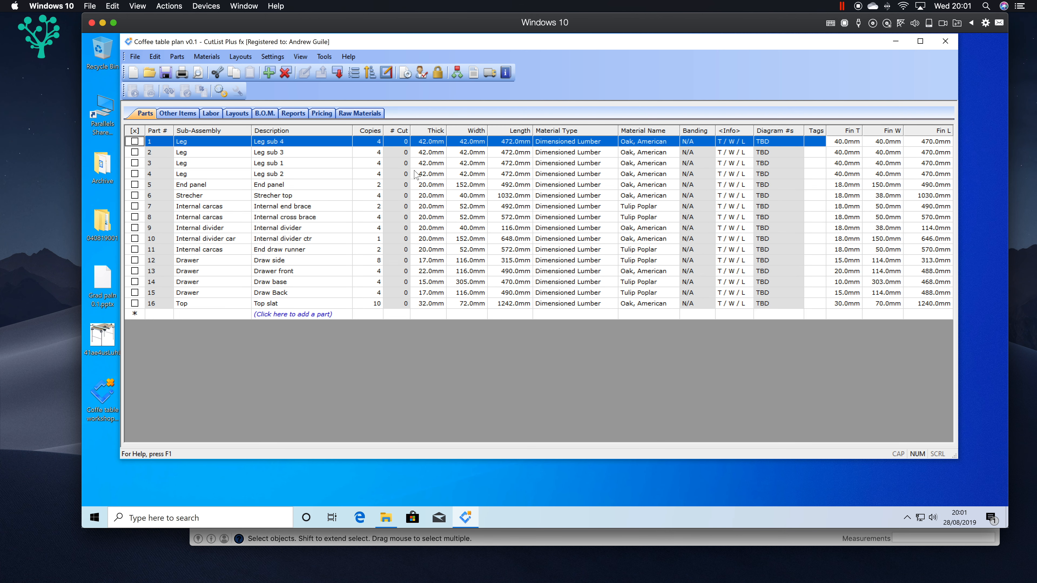
# Step: Widen the material name column and set the material of Leg sub 4 and Leg sub 3 to Oak, American White
pyautogui.moveTo(602, 22); pyautogui.dragTo(553, 23)
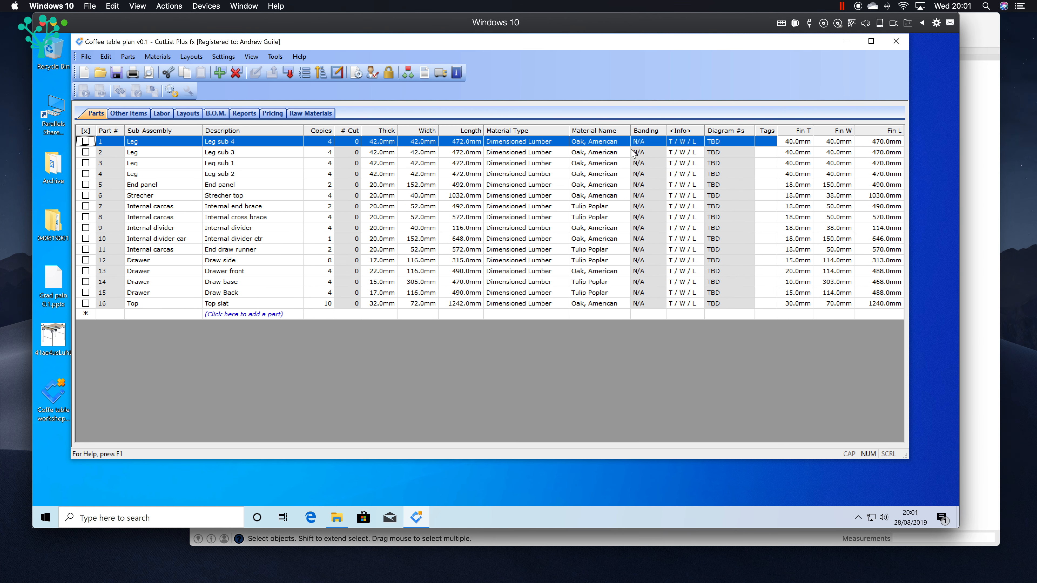
pyautogui.moveTo(630, 129); pyautogui.dragTo(714, 129)
pyautogui.click(597, 142)
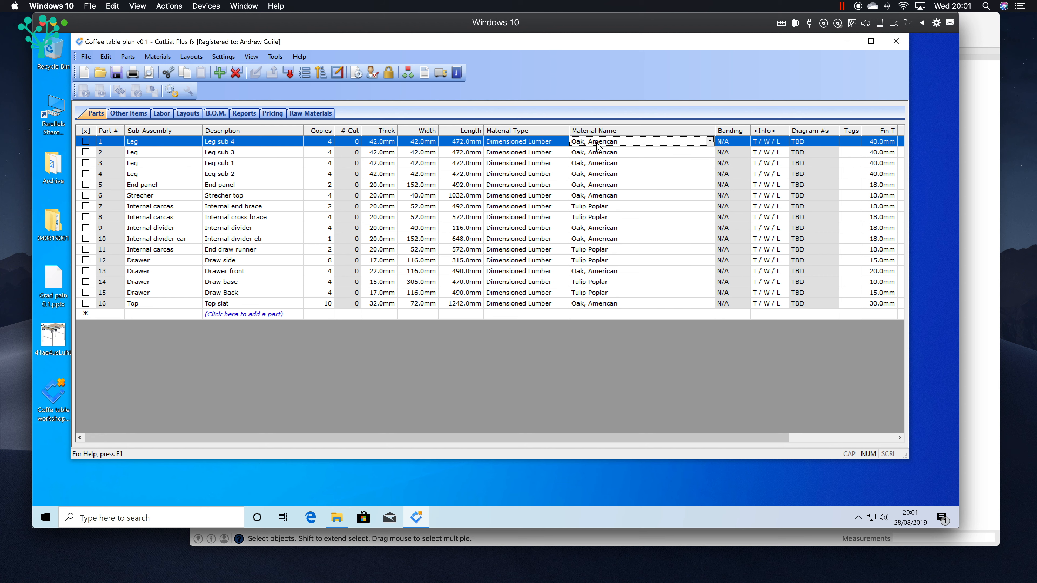
pyautogui.click(710, 141)
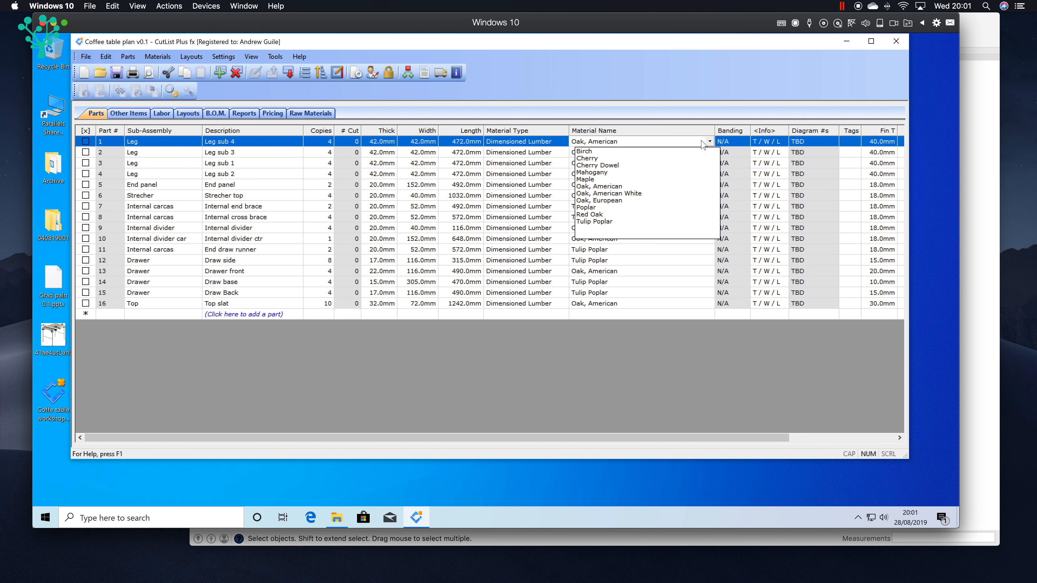
pyautogui.click(644, 193)
pyautogui.click(671, 152)
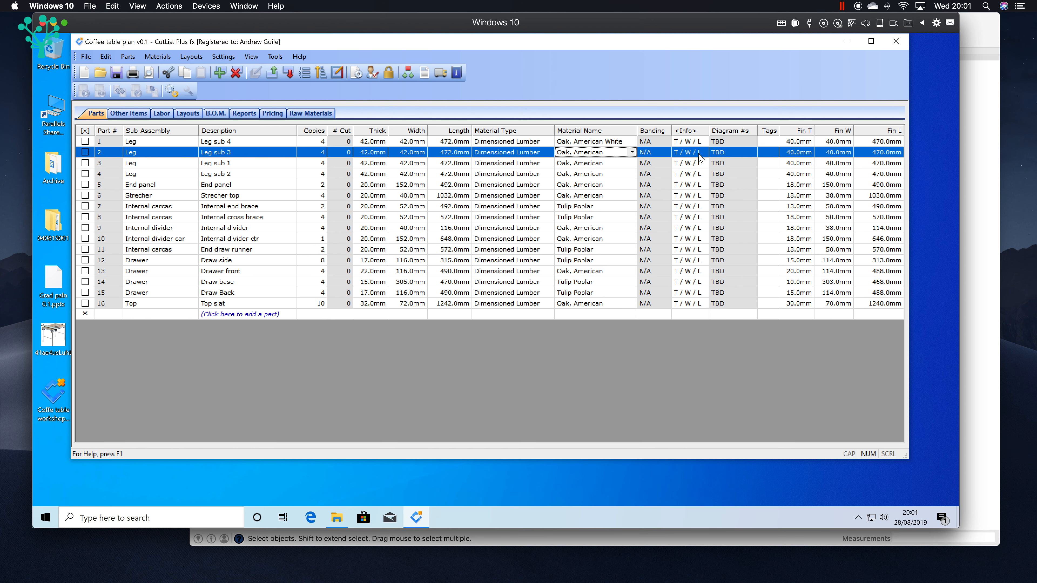
pyautogui.click(633, 152)
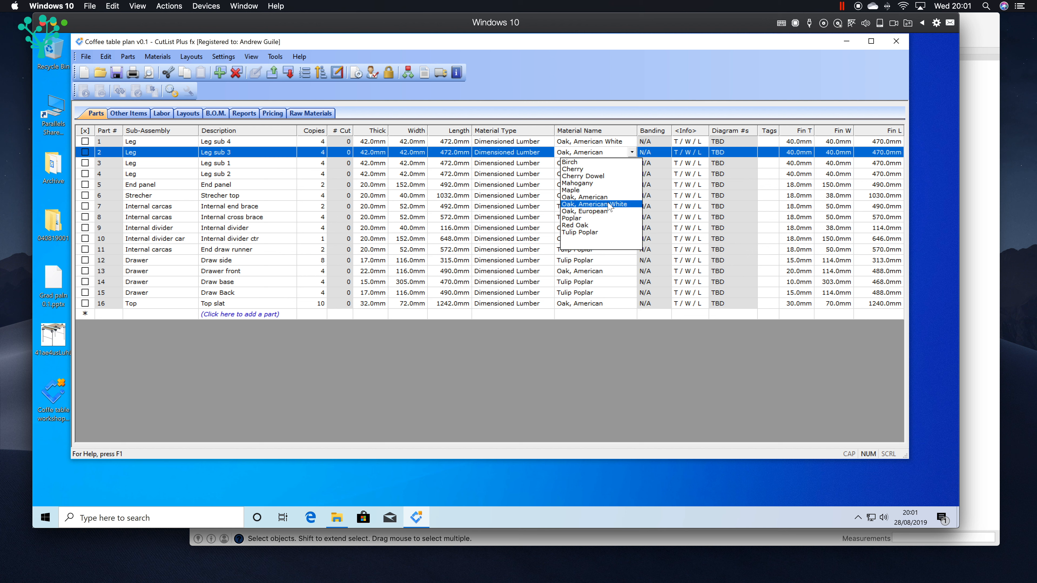
pyautogui.click(610, 203)
# Step: Set the material of Leg sub 1 and Leg sub 2 to Oak, American White
pyautogui.click(624, 165)
pyautogui.click(632, 163)
pyautogui.click(614, 215)
pyautogui.click(601, 174)
pyautogui.click(632, 174)
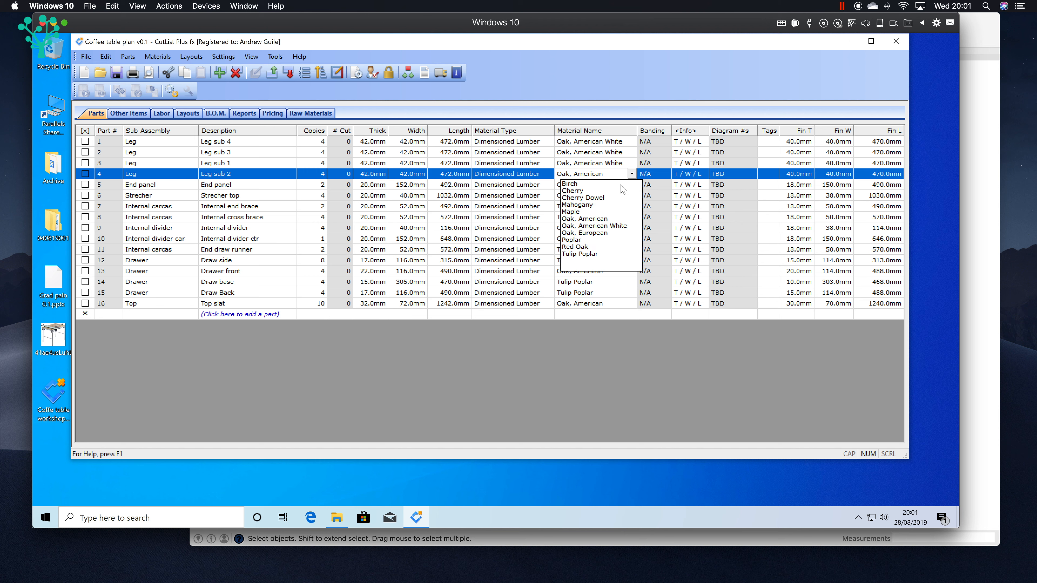
pyautogui.click(612, 226)
# Step: Set the material of the End panel and Strecher top parts to Oak, American White
pyautogui.click(593, 185)
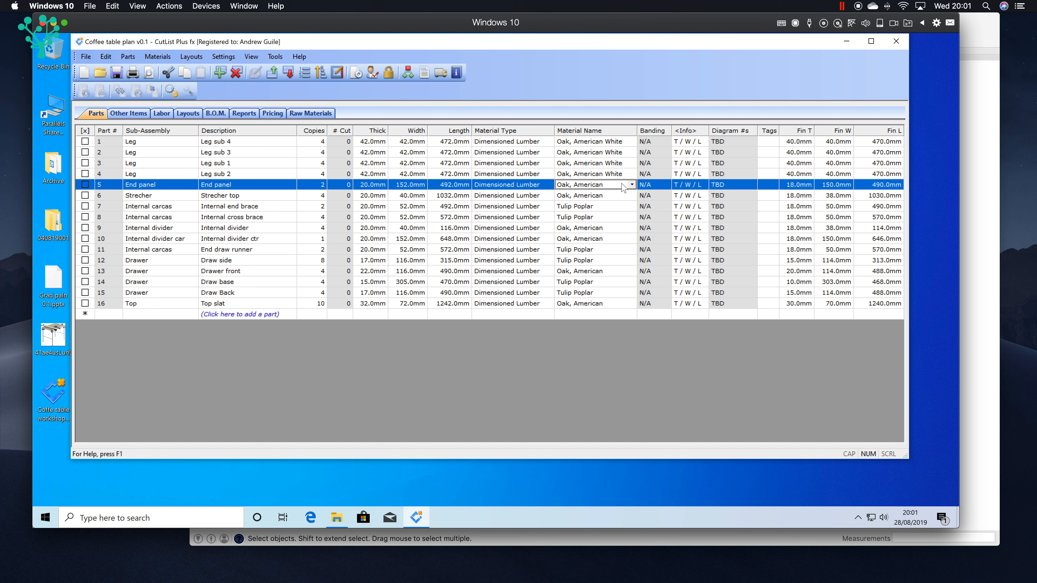
pyautogui.click(632, 185)
pyautogui.click(608, 237)
pyautogui.click(600, 196)
pyautogui.click(632, 196)
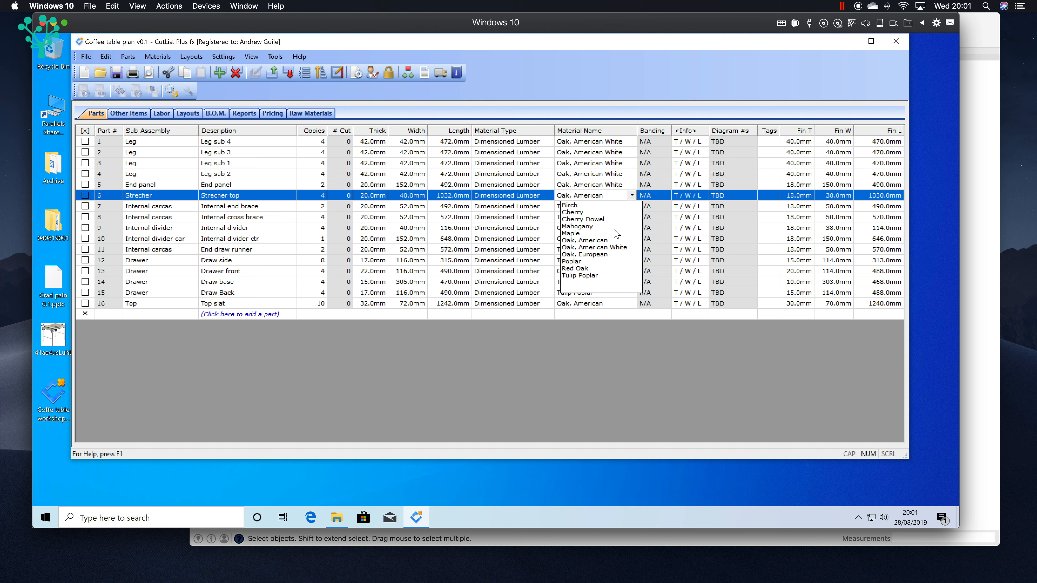
pyautogui.click(612, 248)
# Step: Set the material of the Internal divider and Internal divider ctr parts to Oak, American White
pyautogui.click(595, 229)
pyautogui.click(632, 228)
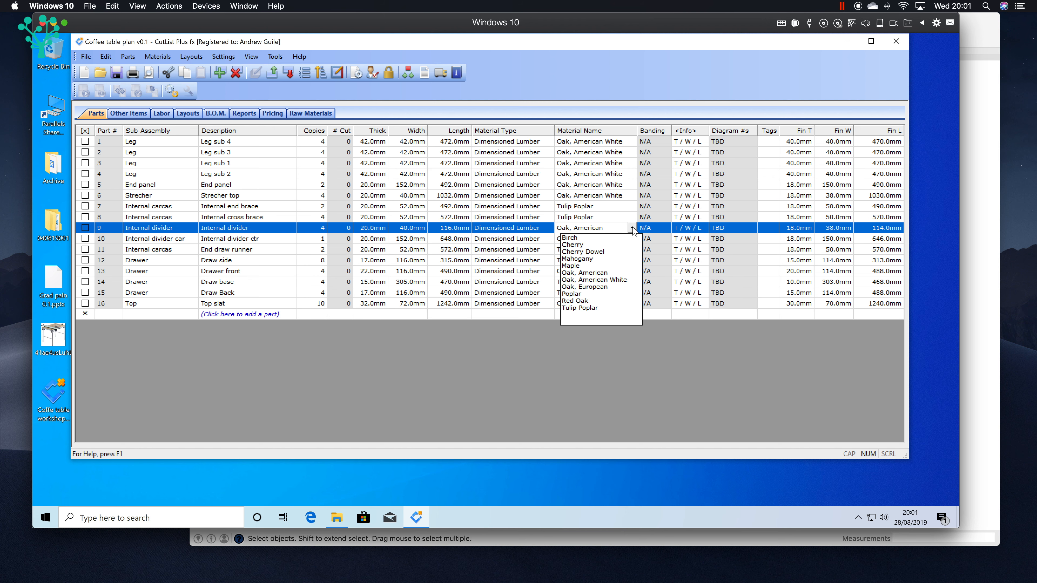
pyautogui.click(595, 281)
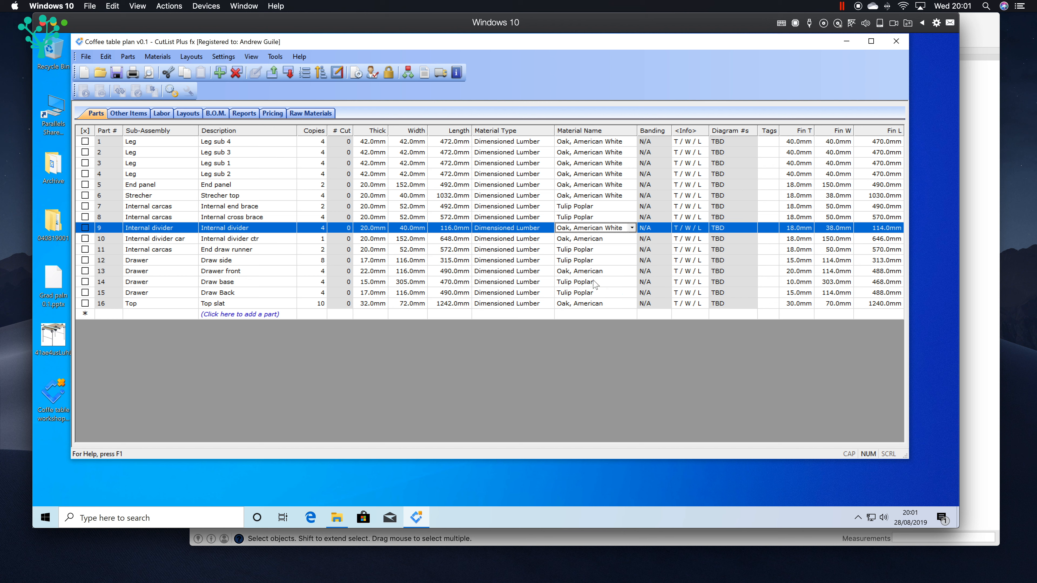
pyautogui.click(613, 240)
pyautogui.click(632, 238)
pyautogui.click(610, 293)
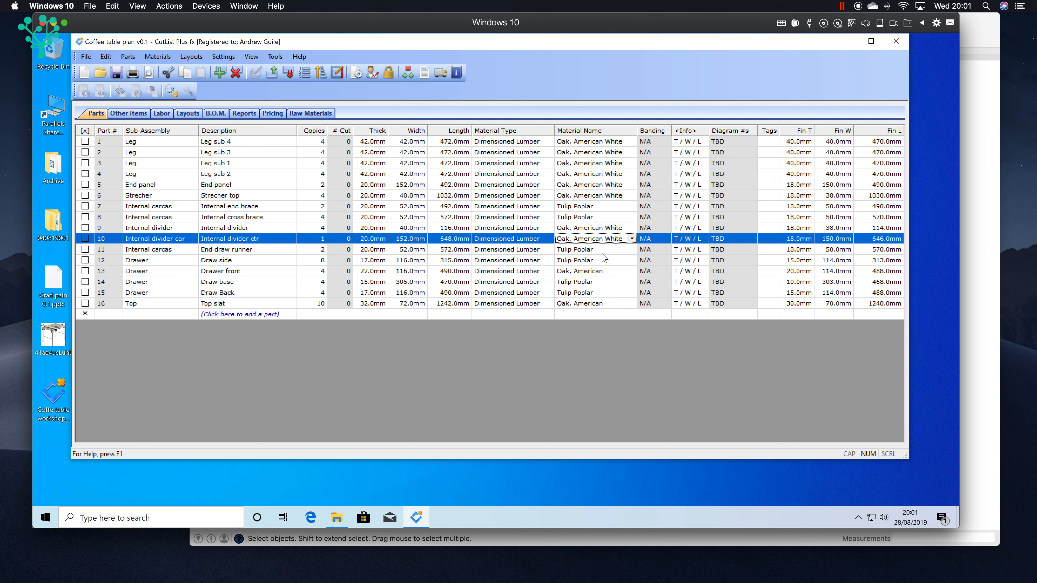
# Step: Set the material of the Drawer front part to Oak, American White
pyautogui.click(591, 271)
pyautogui.click(632, 271)
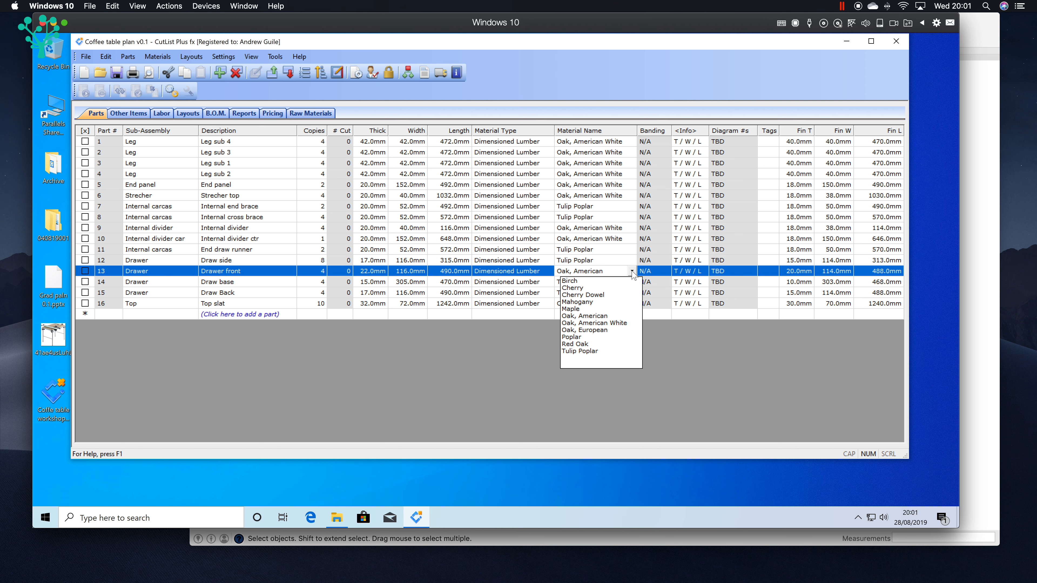
pyautogui.click(613, 324)
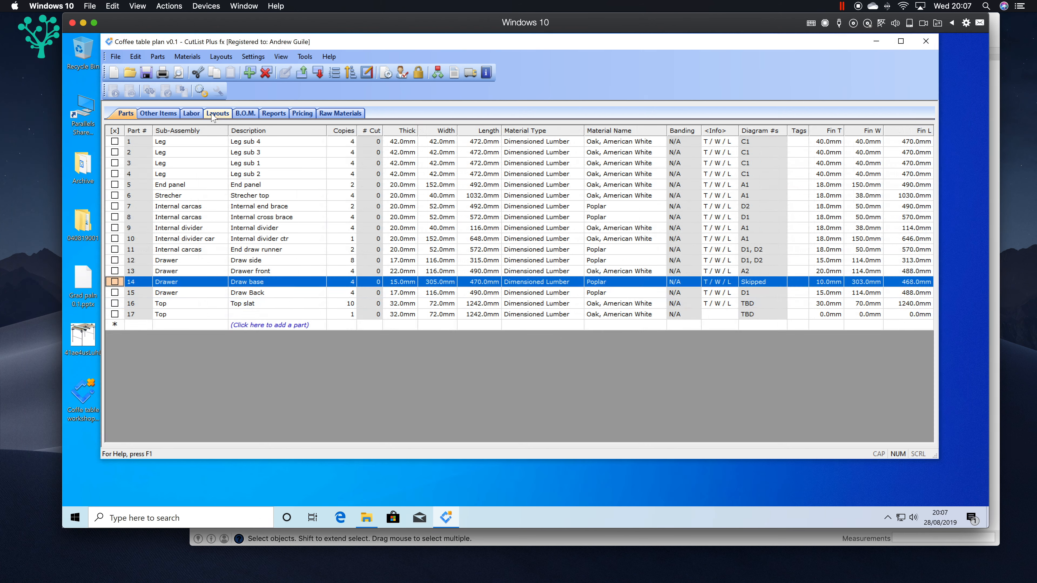
# Step: Generate the cutting layouts, dismiss the skipped-parts warning, and check the parts list and raw materials
pyautogui.click(217, 114)
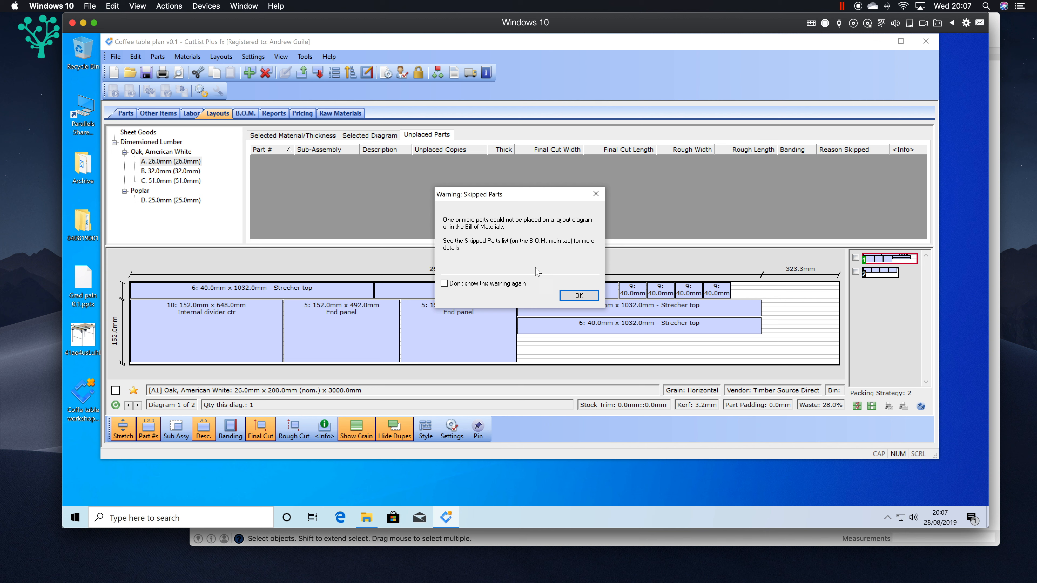
pyautogui.click(596, 194)
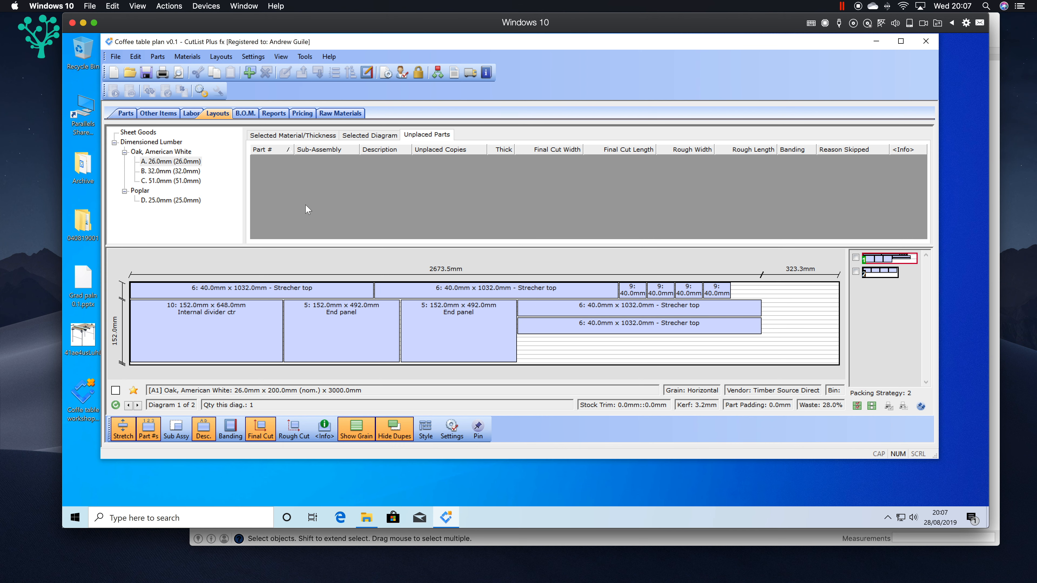
pyautogui.click(130, 116)
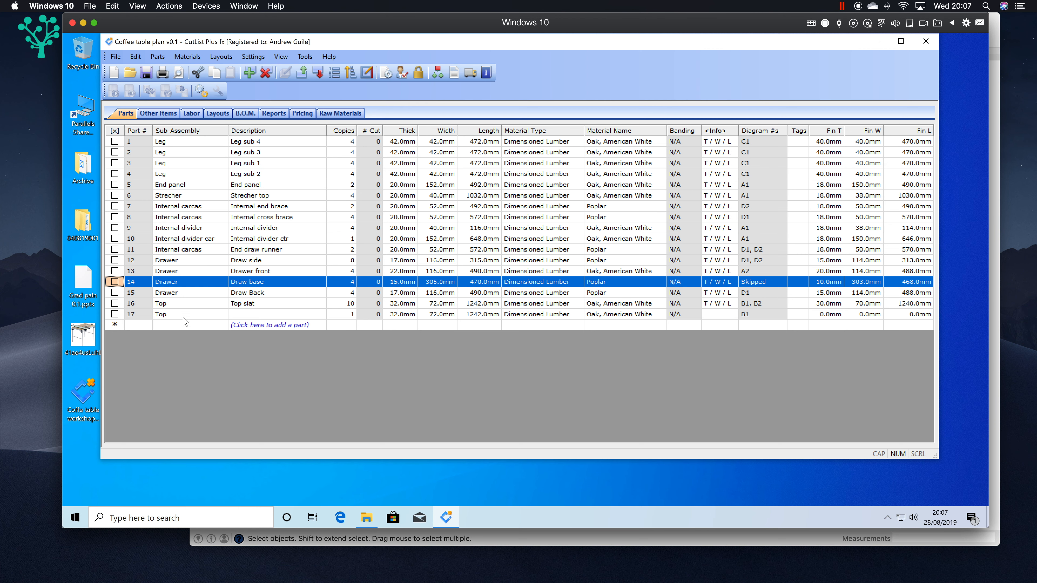
pyautogui.click(340, 113)
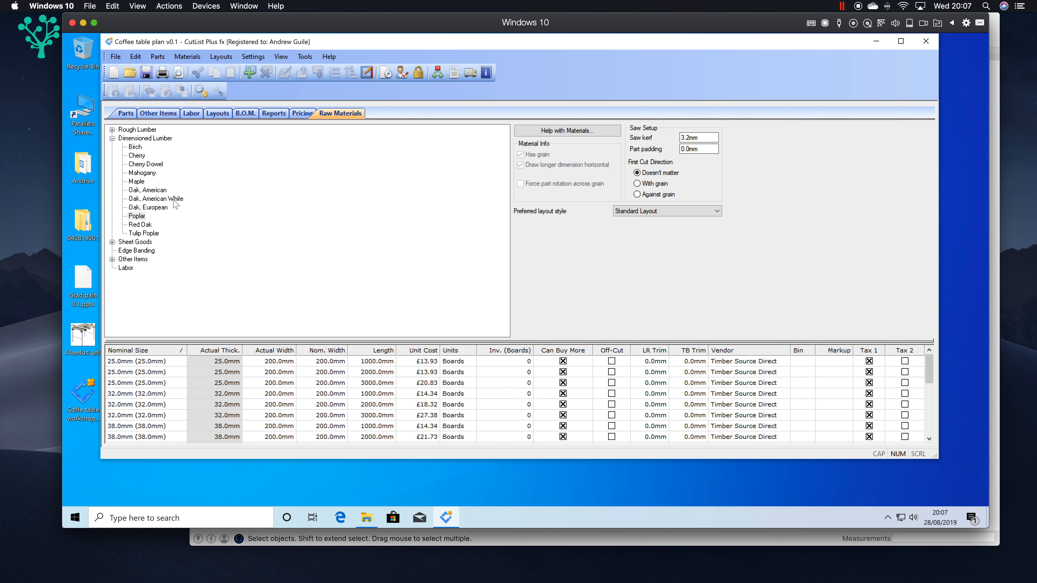
# Step: Examine the cutting diagrams for the 26 mm, 32 mm and 51 mm Oak, American White boards
pyautogui.click(196, 114)
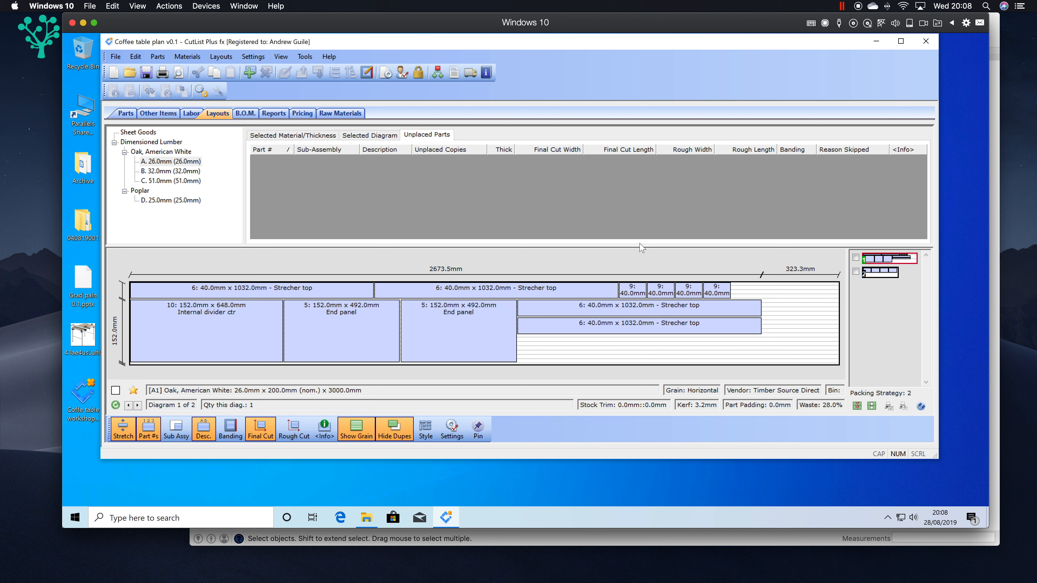
pyautogui.click(877, 274)
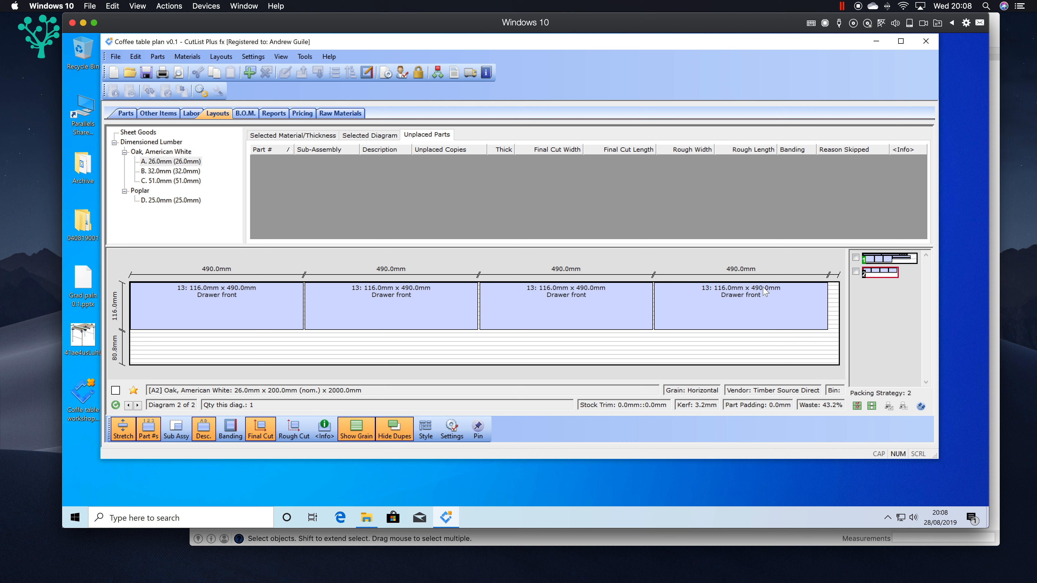
pyautogui.click(158, 173)
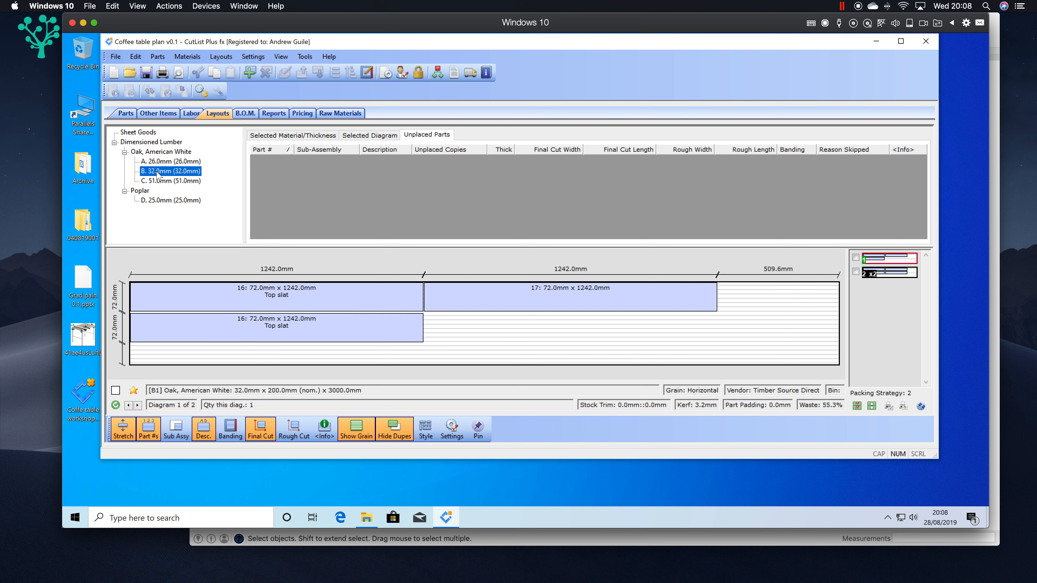
pyautogui.click(885, 273)
pyautogui.click(889, 262)
pyautogui.click(896, 270)
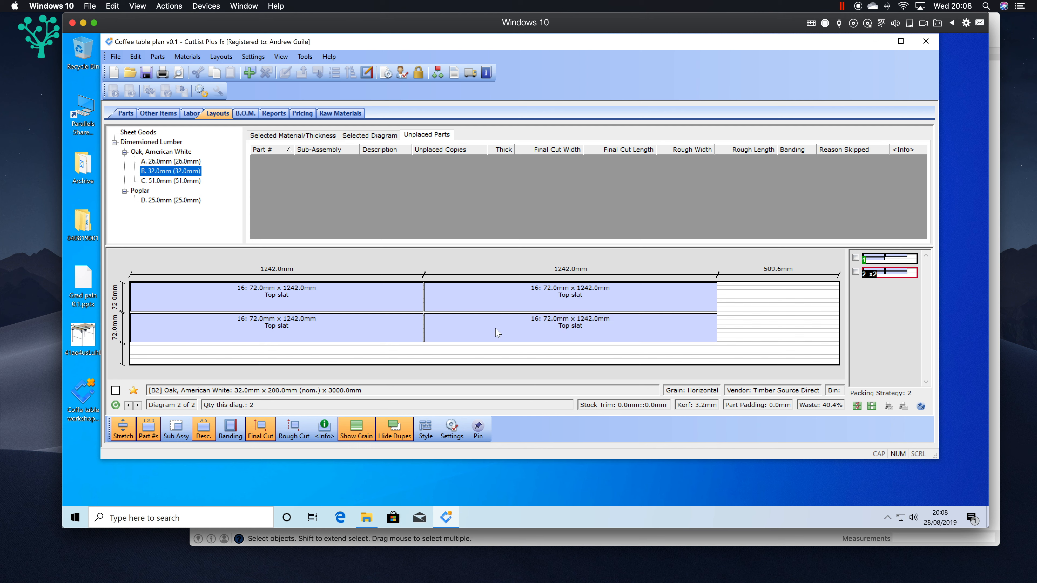
pyautogui.click(183, 182)
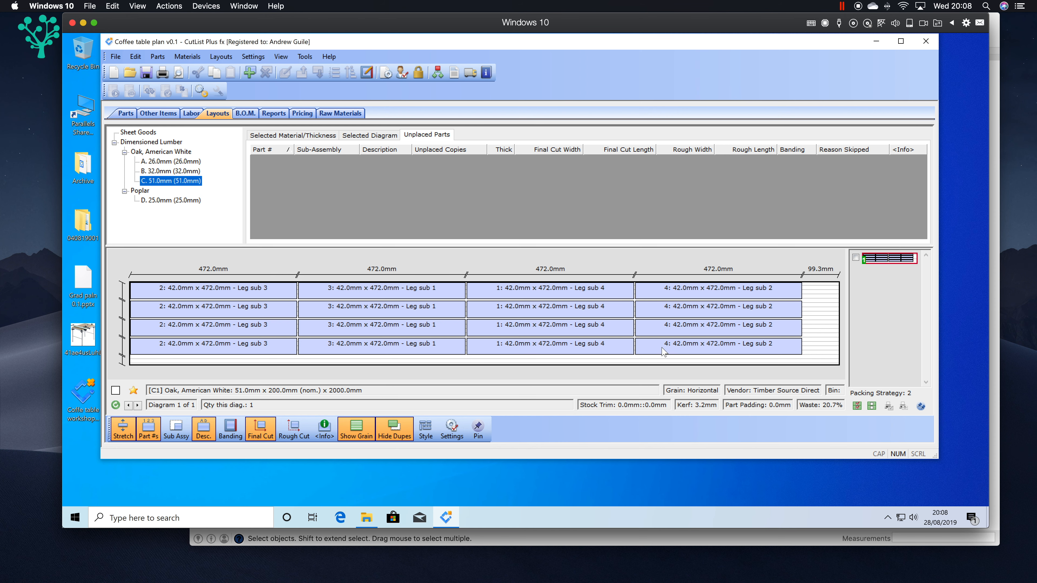
# Step: Examine the dimensioned lumber in the bill of materials and the project's full price breakdown
pyautogui.click(245, 113)
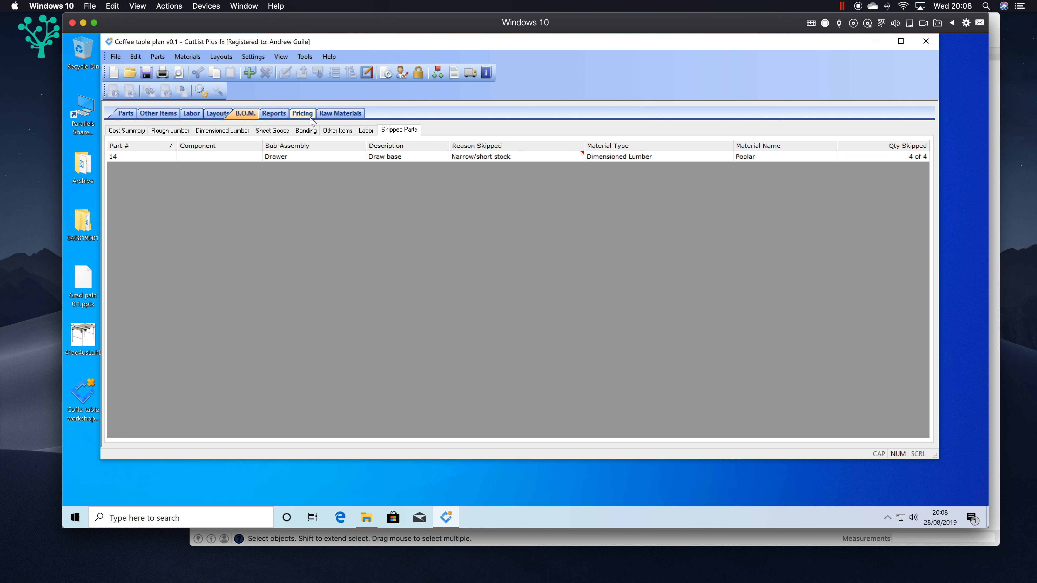
pyautogui.click(208, 132)
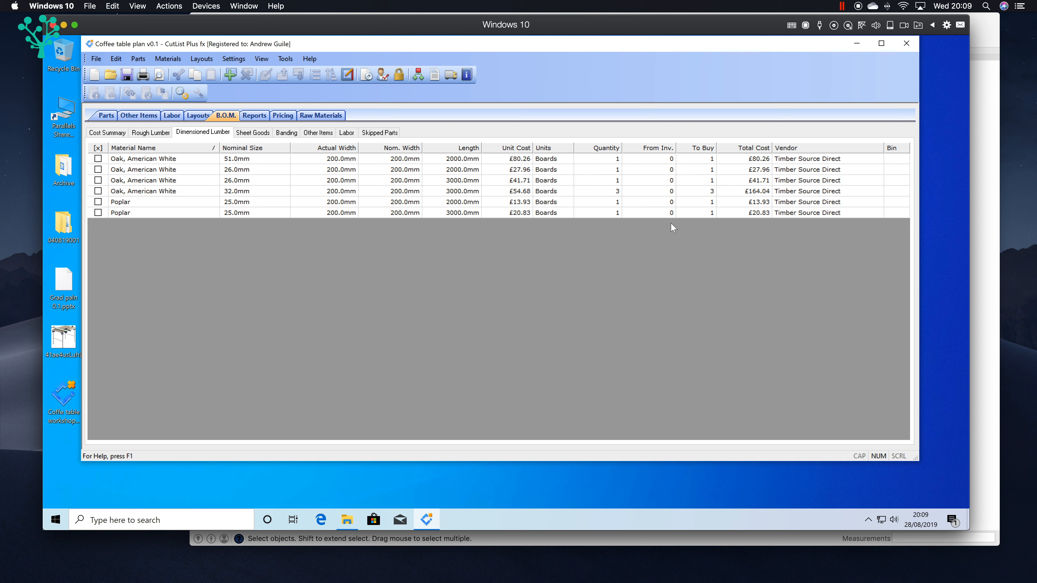
pyautogui.click(283, 115)
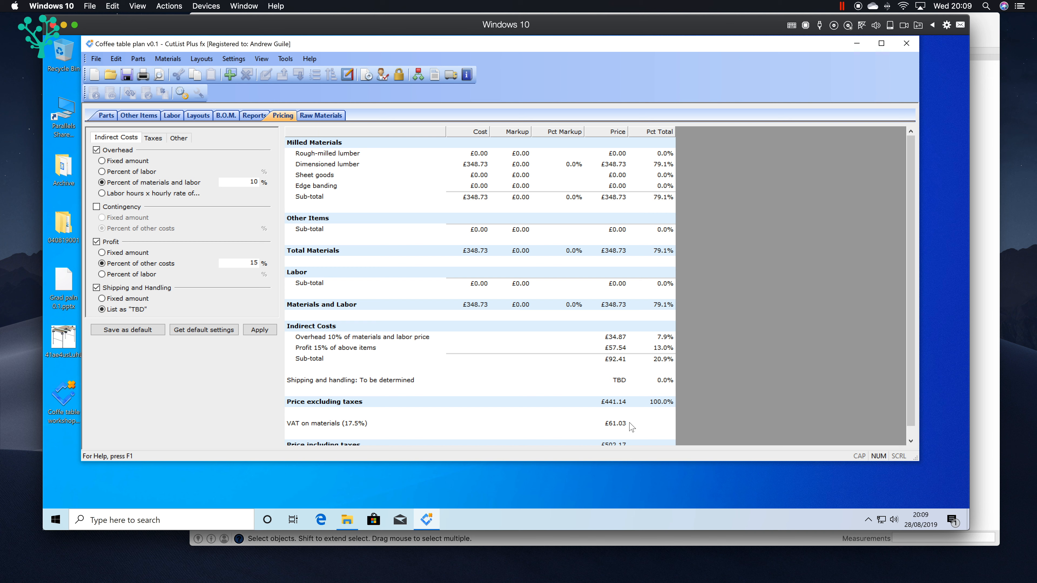
pyautogui.scroll(-1, 909, 236)
# Step: Examine the cutting layout and unplaced parts for the 25 mm Poplar boards
pyautogui.click(227, 117)
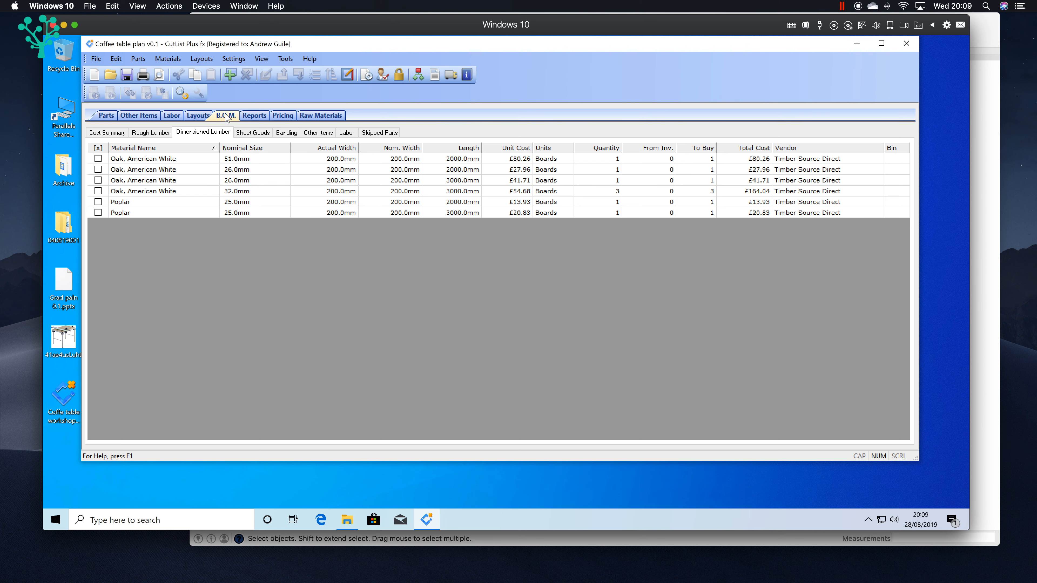
pyautogui.click(199, 118)
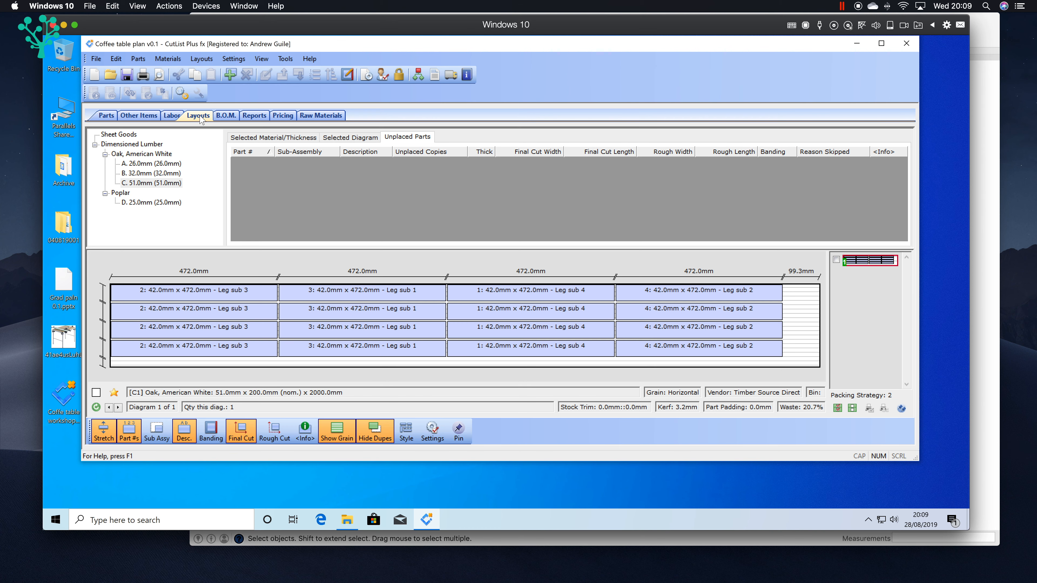
pyautogui.click(154, 204)
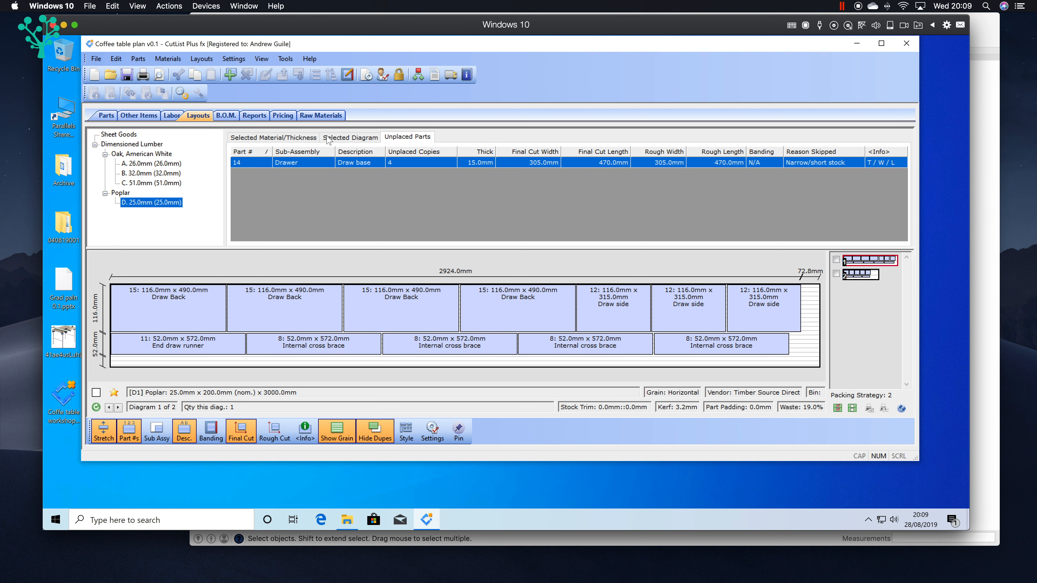
# Step: Check the reason the Draw base part is skipped in the bill of materials
pyautogui.click(321, 116)
pyautogui.click(292, 119)
pyautogui.click(226, 116)
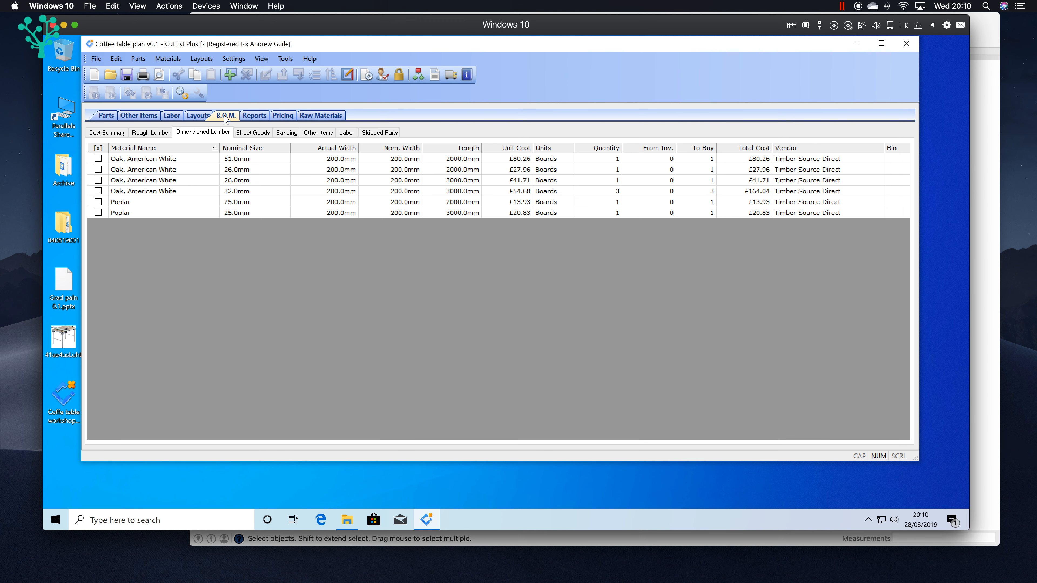
pyautogui.click(372, 133)
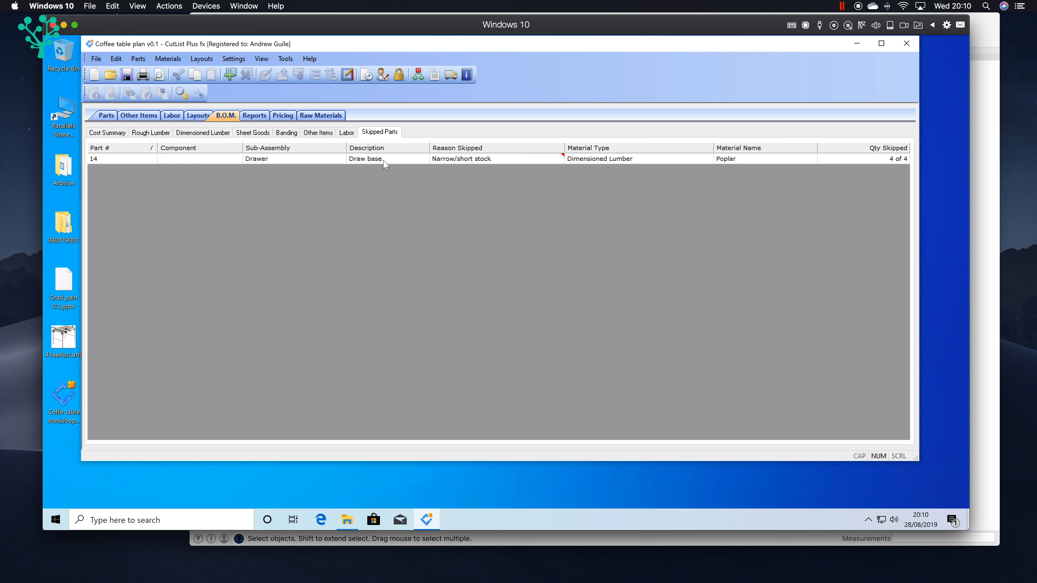
pyautogui.moveTo(449, 166)
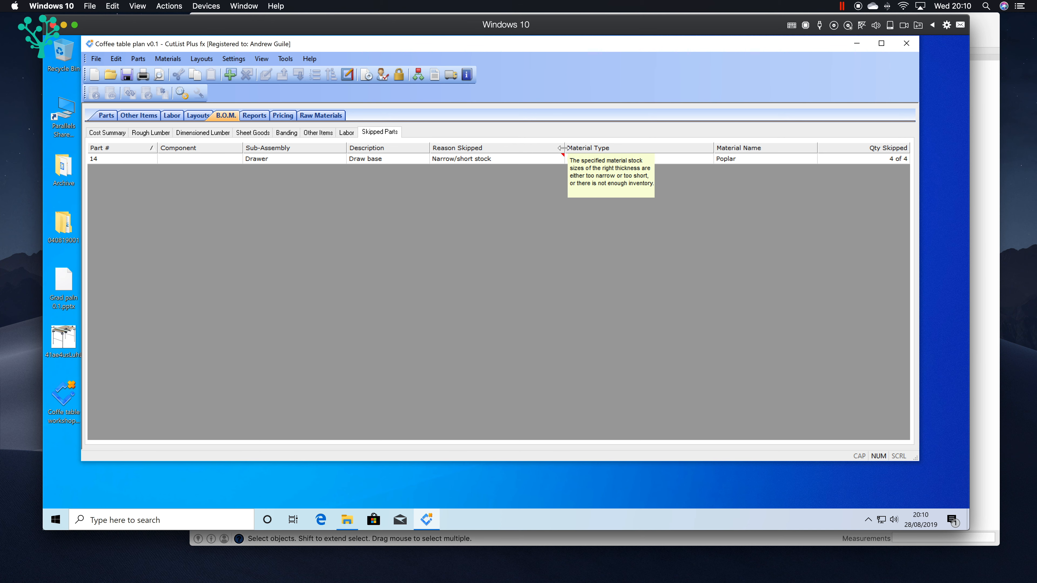
# Step: Start a glued-up panel at the skipped Draw base part with finished width 303 mm, length 470 mm and quantity 4
pyautogui.click(106, 116)
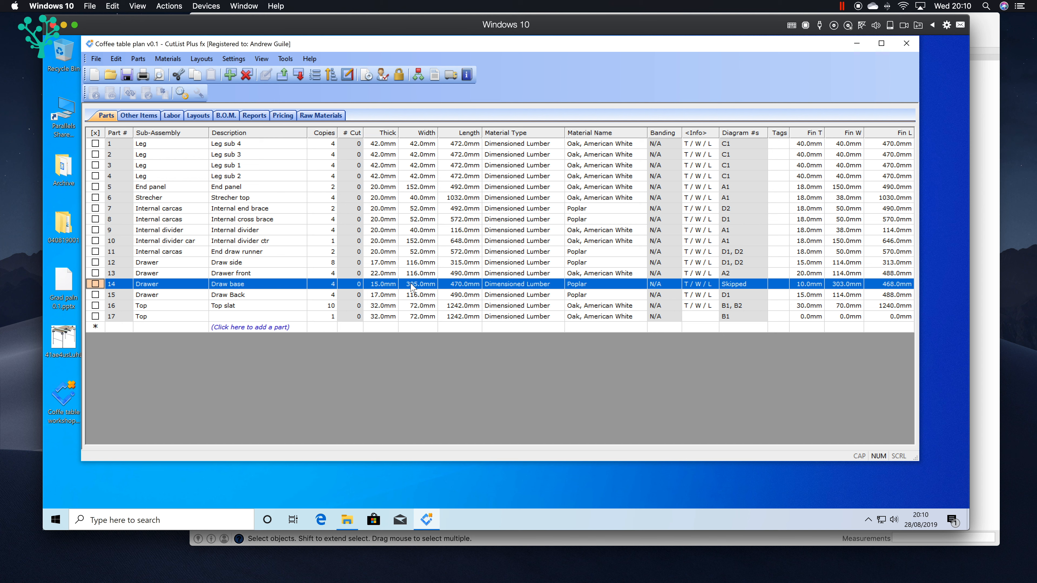
pyautogui.rightClick(95, 286)
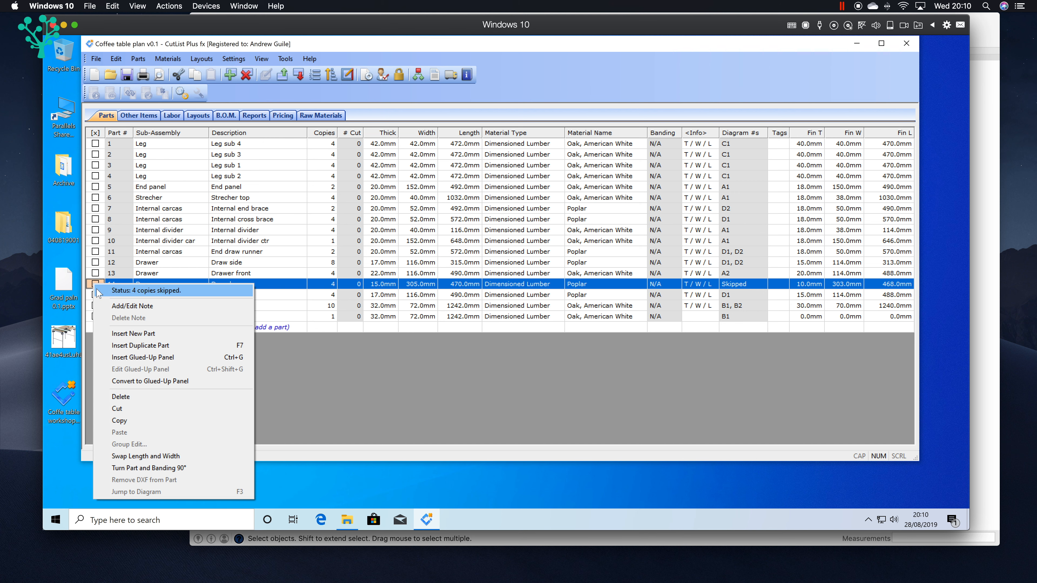
pyautogui.click(162, 357)
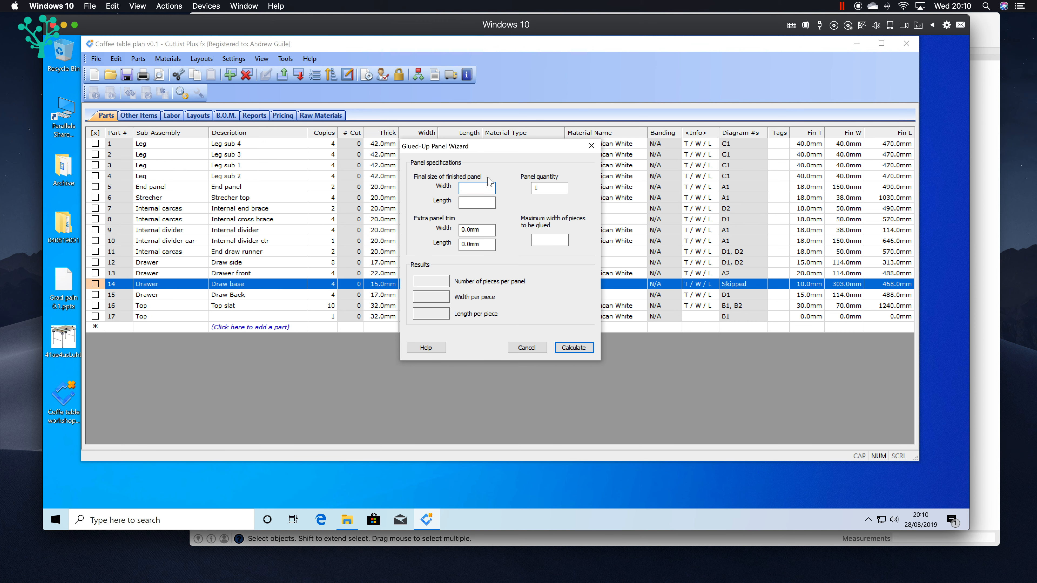
pyautogui.moveTo(496, 149); pyautogui.dragTo(608, 78)
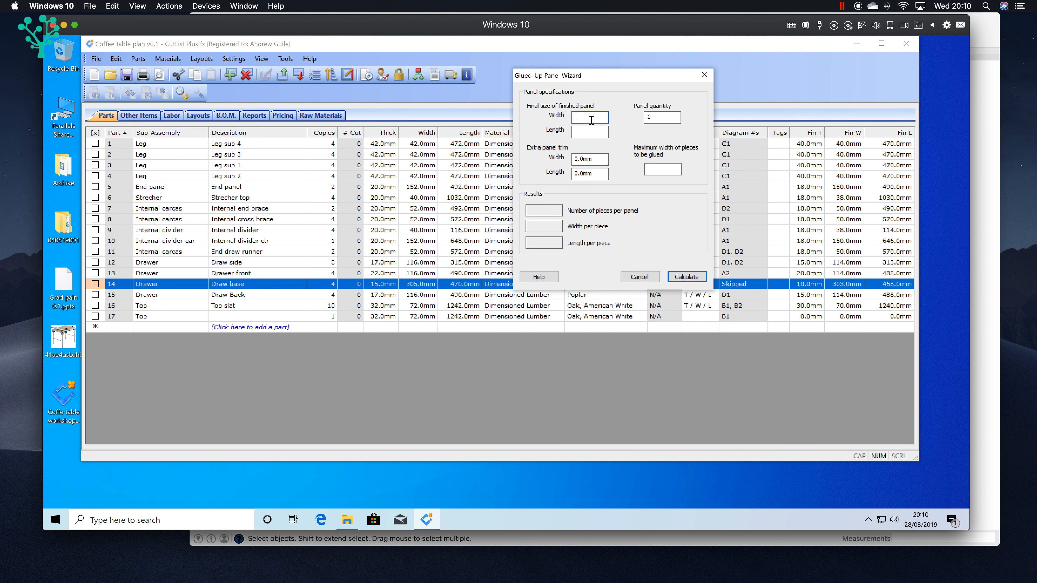
pyautogui.write('303')
pyautogui.press('Tab')
pyautogui.write('4')
pyautogui.click(583, 132)
pyautogui.write('4')
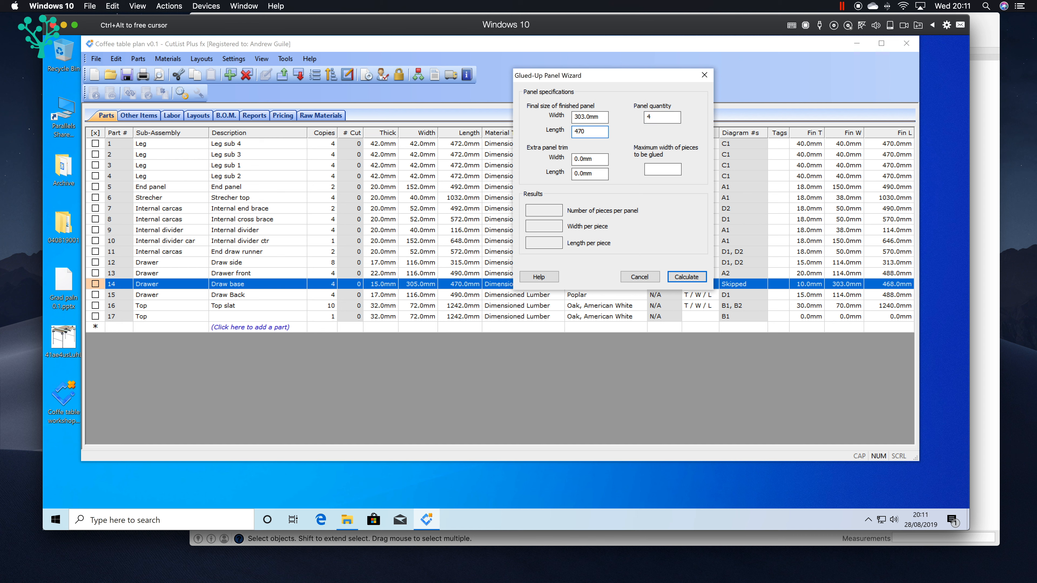
# Step: Calculate the panel with a maximum glued piece width of 200 mm and add it to the parts list
pyautogui.click(668, 170)
pyautogui.write('200')
pyautogui.click(689, 277)
pyautogui.moveTo(615, 76); pyautogui.dragTo(695, 203)
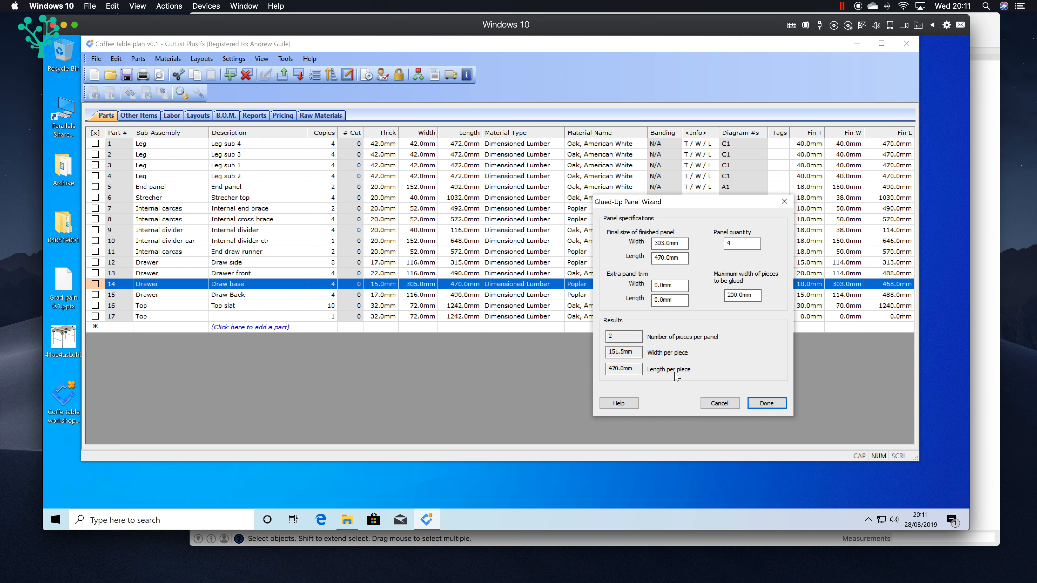
pyautogui.moveTo(695, 204); pyautogui.dragTo(806, 219)
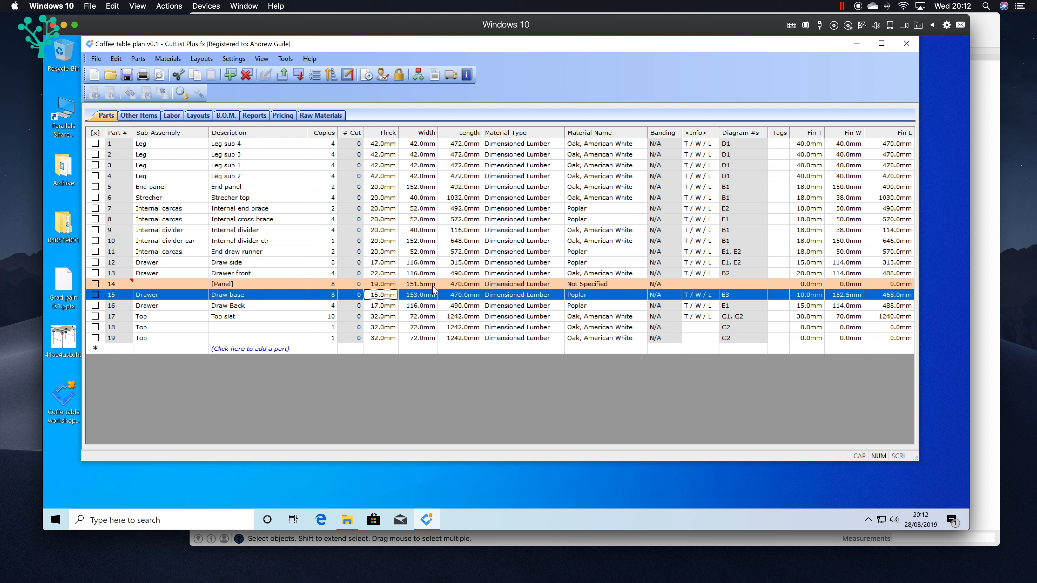
# Step: Set the material of the new [Panel] part to Poplar
pyautogui.click(608, 286)
pyautogui.click(646, 284)
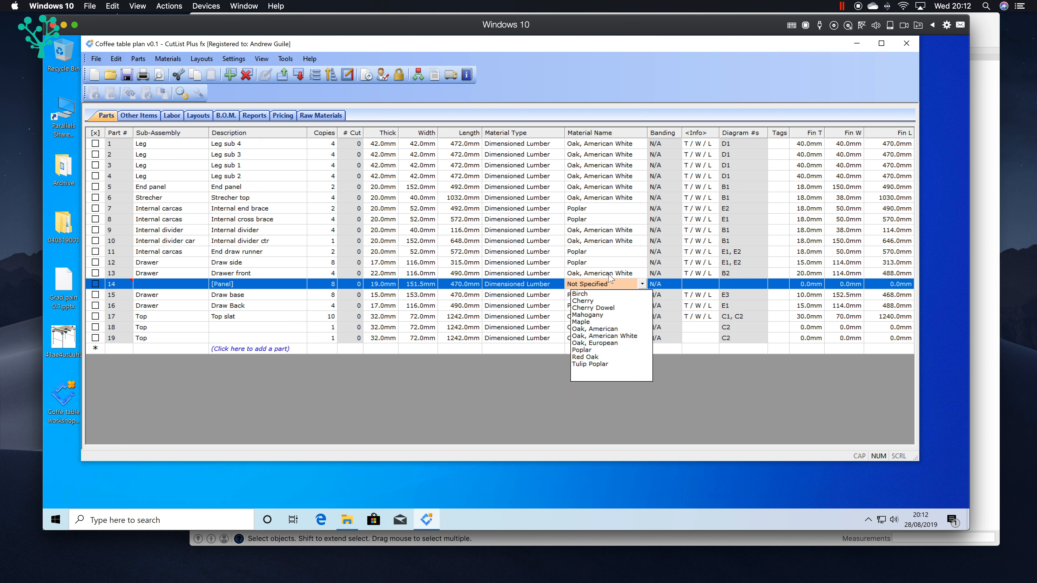
pyautogui.click(594, 350)
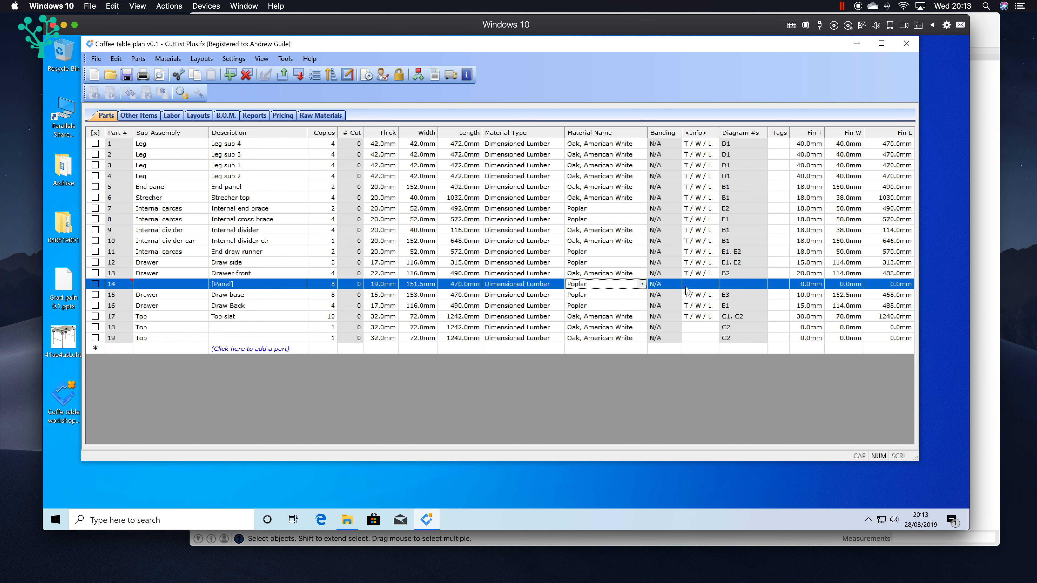
# Step: Set the [Panel] part's finished thickness to 10 mm, width to 151.5 mm and length to 470 mm
pyautogui.click(803, 285)
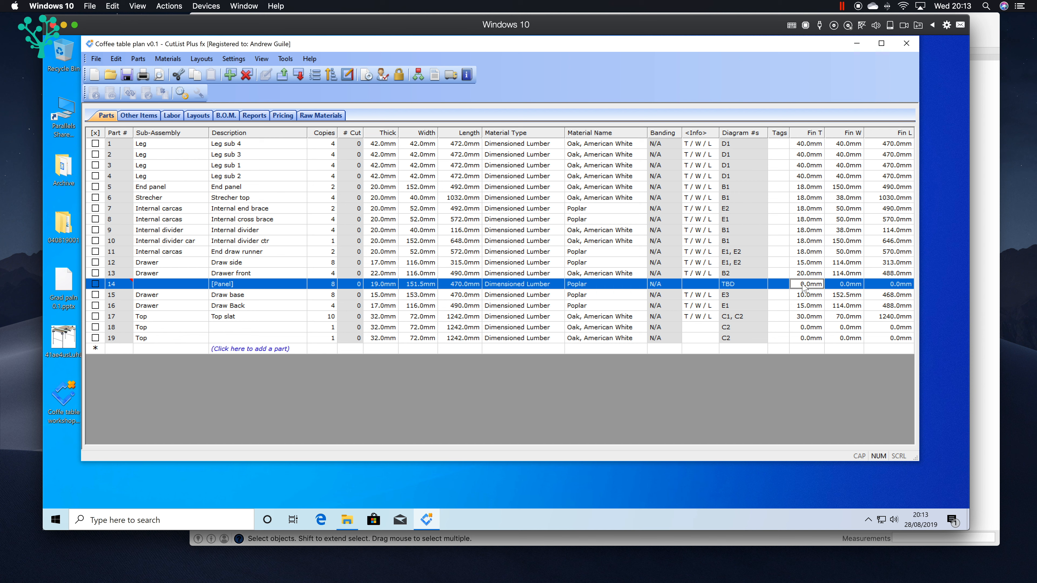
pyautogui.write('10')
pyautogui.click(840, 286)
pyautogui.write('151.5')
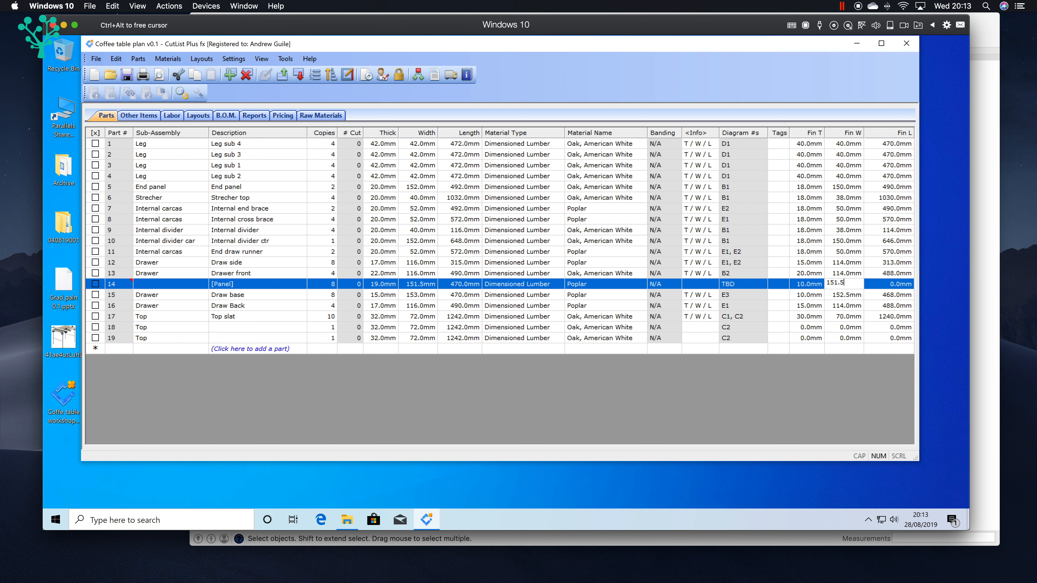
pyautogui.click(883, 285)
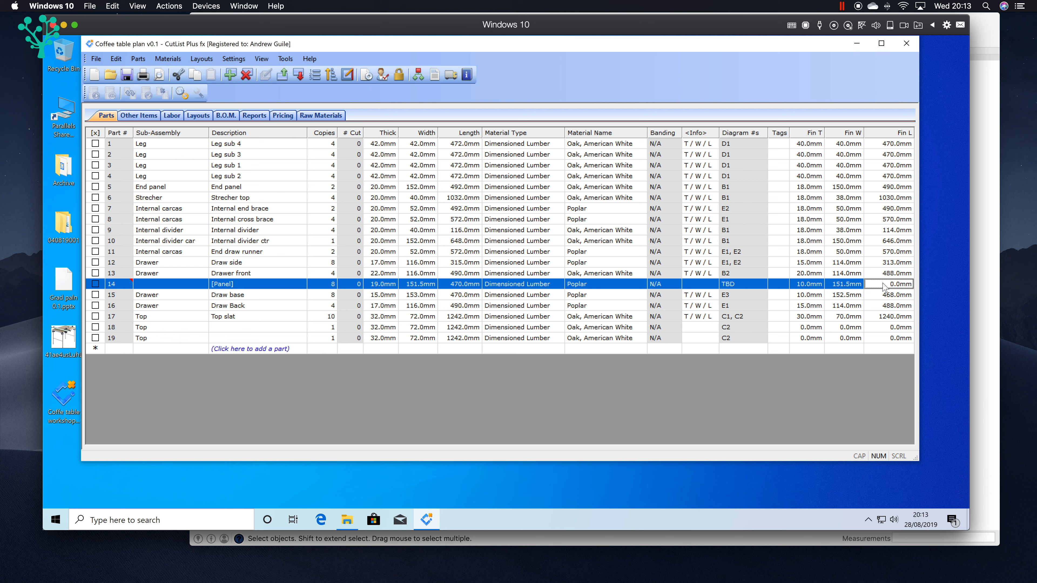
pyautogui.write('470')
# Step: Delete the original Draw base part below the panel from the parts list
pyautogui.click(871, 297)
pyautogui.rightClick(95, 295)
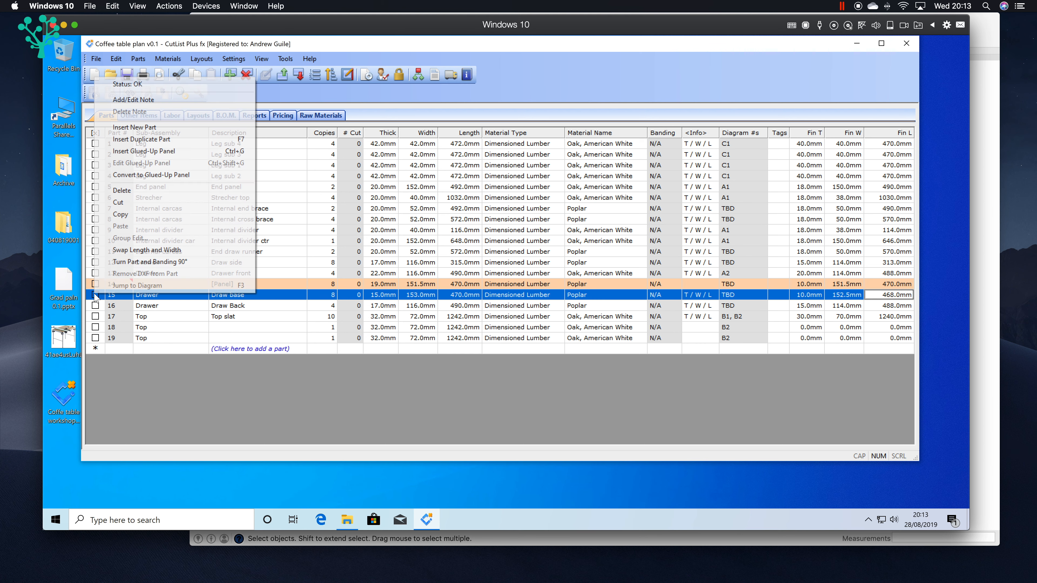
pyautogui.click(127, 193)
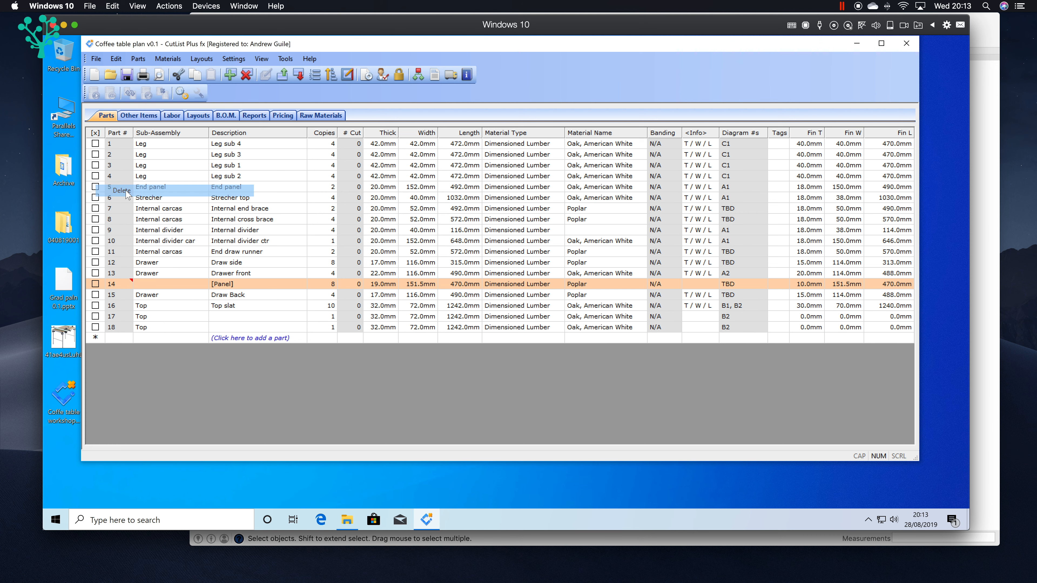
# Step: Change the glued-up panel part's description to "Draw base (panel)"
pyautogui.click(231, 286)
pyautogui.click(230, 284)
pyautogui.write('Draw ba')
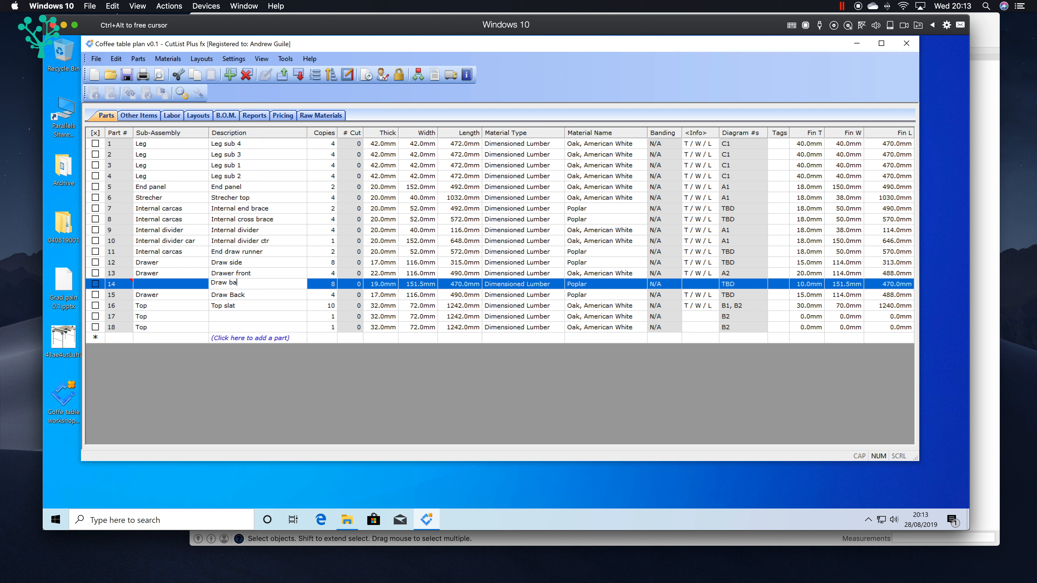
pyautogui.write('se (panel)')
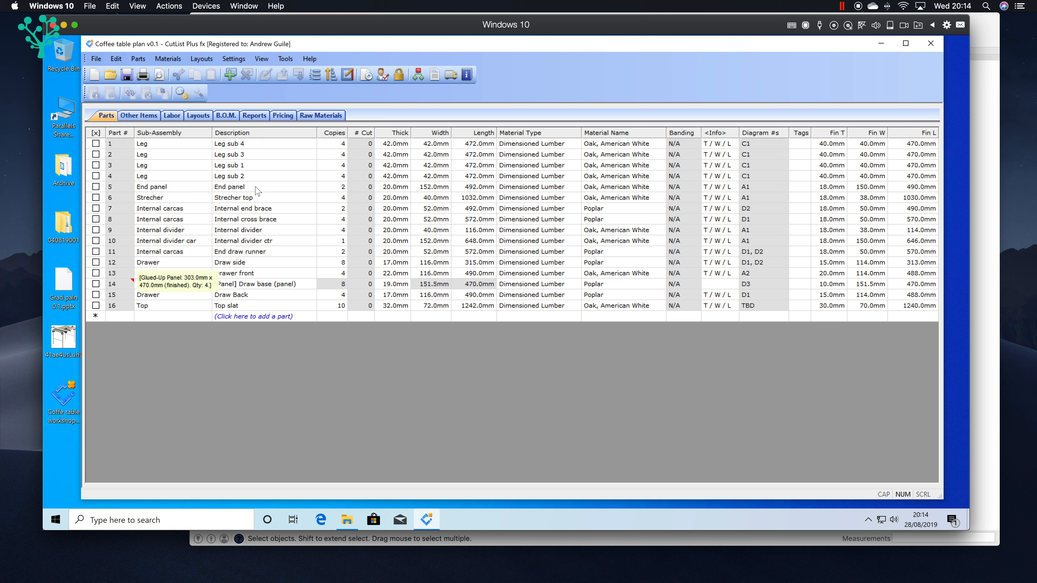
# Step: Examine the 25 mm Poplar layout and the cutting diagram containing the Draw base panel pieces
pyautogui.click(198, 116)
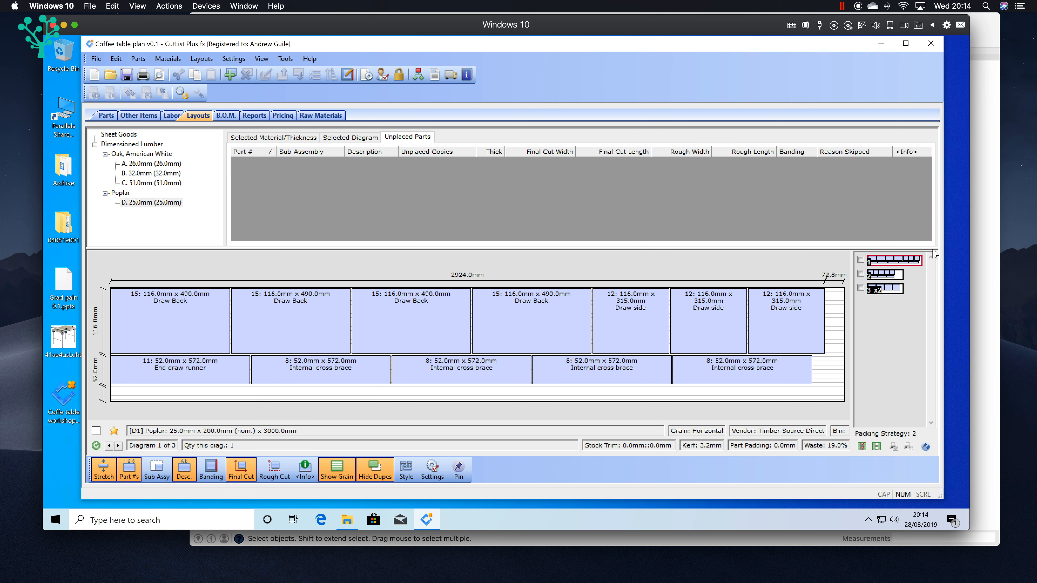
pyautogui.click(146, 204)
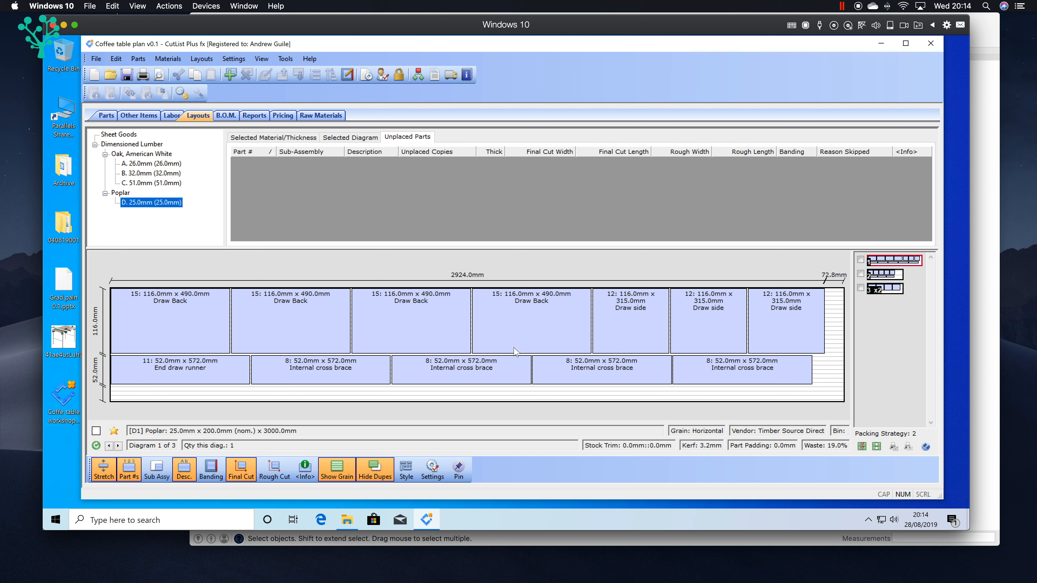
pyautogui.click(874, 290)
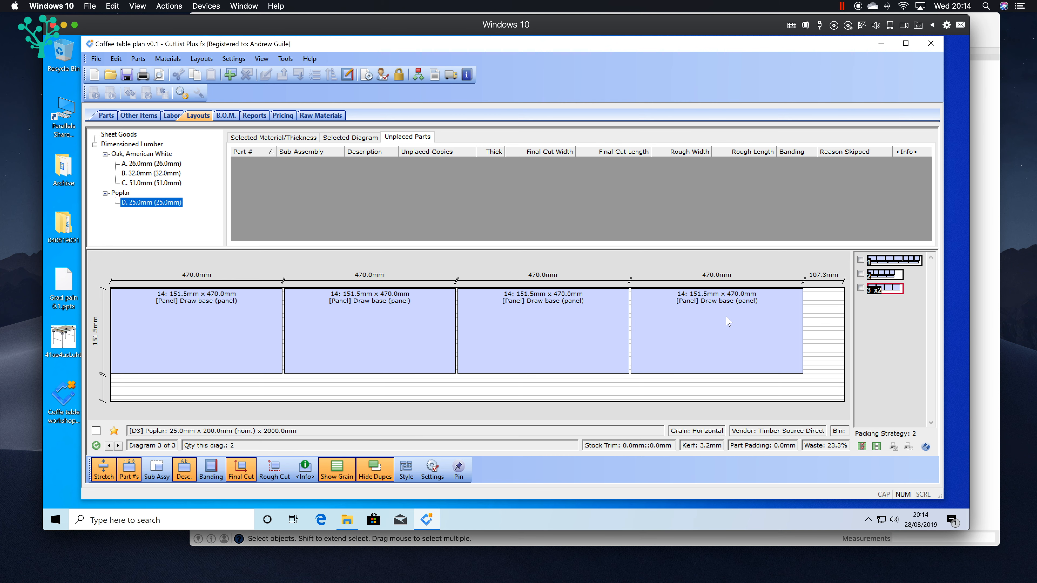
# Step: Review the updated dimensioned lumber in the bill of materials and the project's price breakdown
pyautogui.click(225, 115)
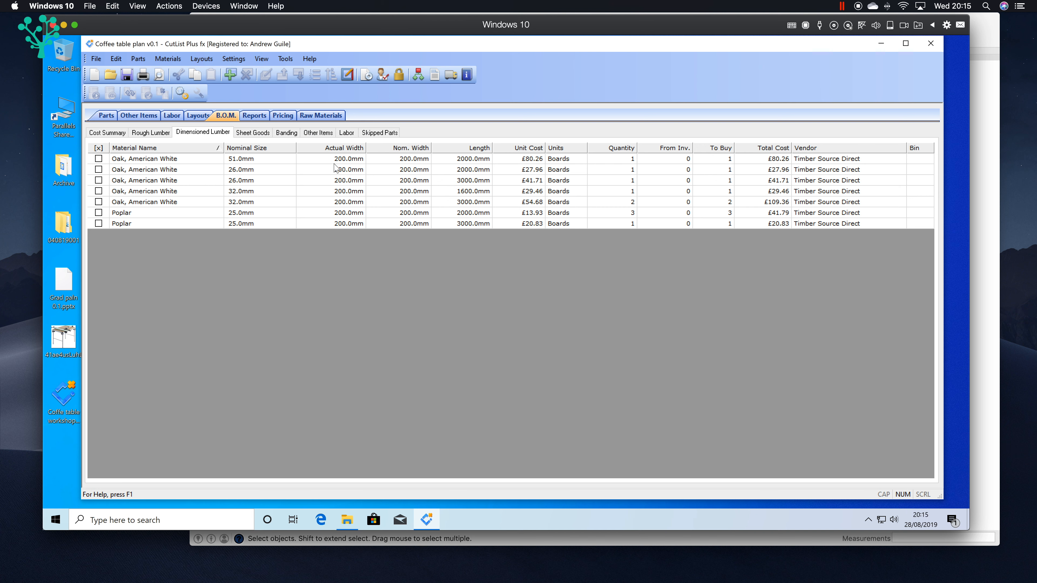
pyautogui.click(282, 116)
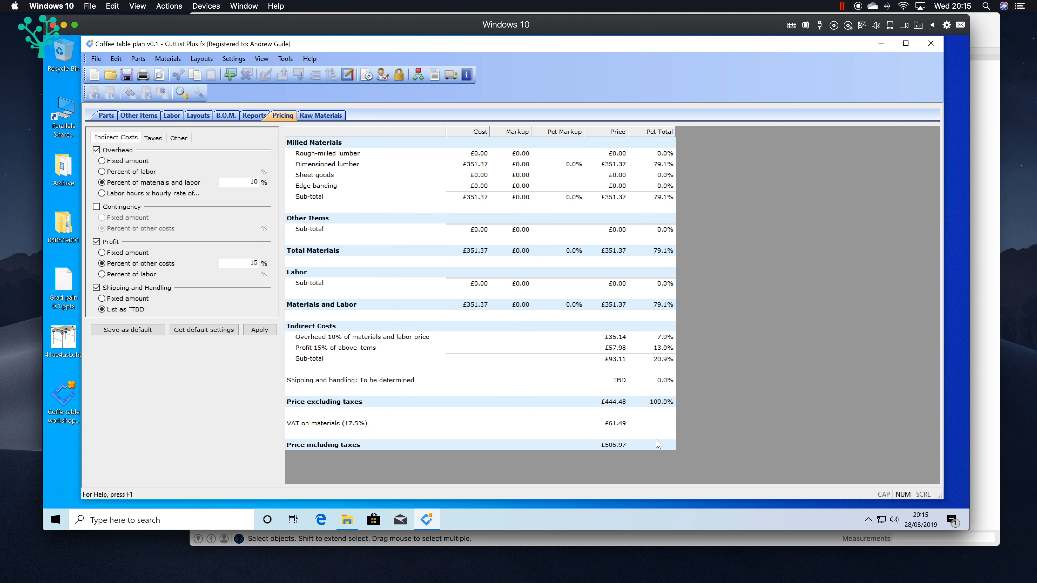